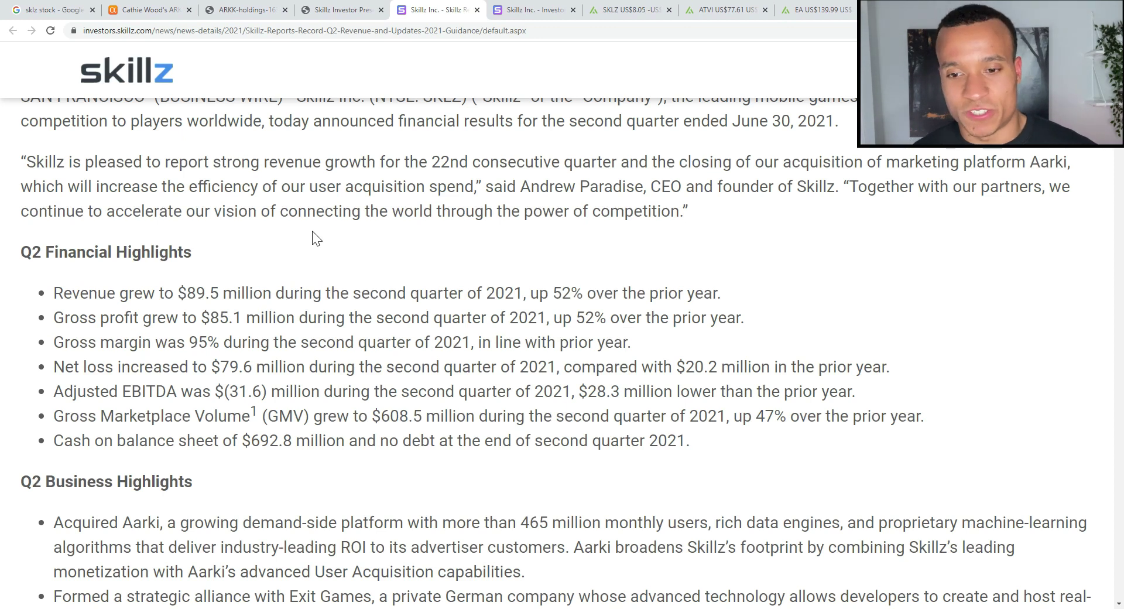
# Highlight the revenue, growth, gross margin, net loss, cash and debt figures in the Q2 Financial Highlights
pyautogui.moveTo(160, 293); pyautogui.dragTo(262, 296)
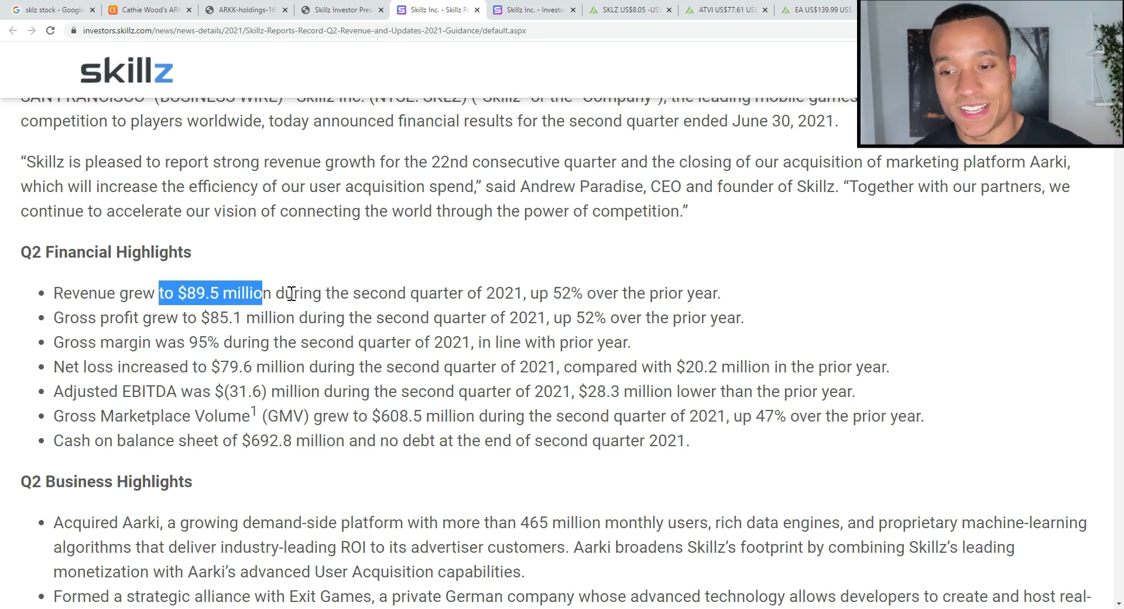
pyautogui.moveTo(549, 293); pyautogui.dragTo(597, 293)
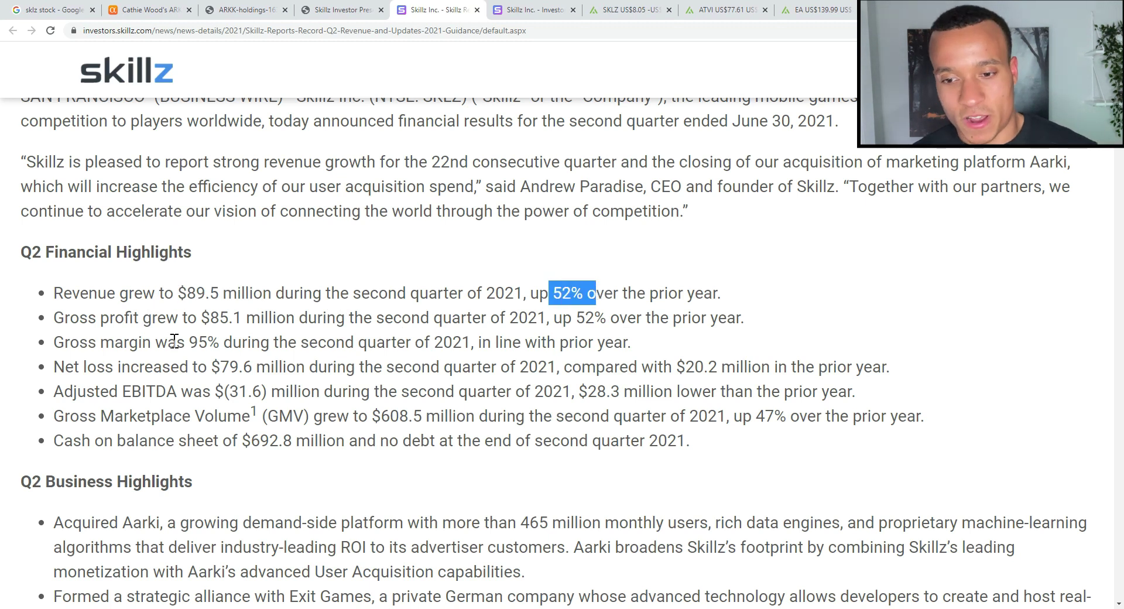
pyautogui.moveTo(176, 342); pyautogui.dragTo(223, 342)
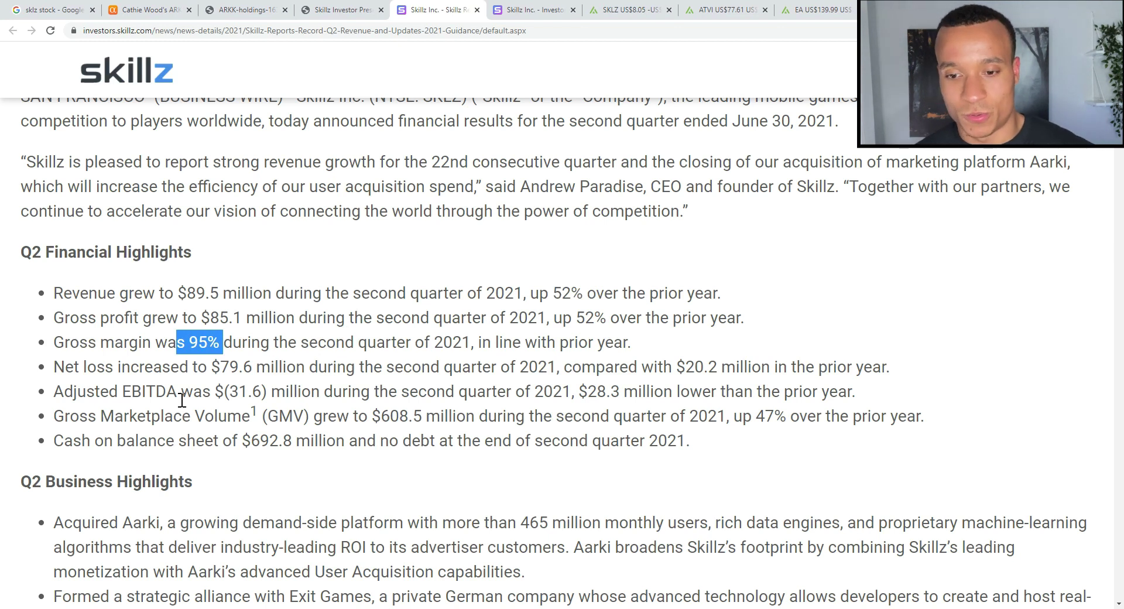
pyautogui.moveTo(179, 367); pyautogui.dragTo(280, 366)
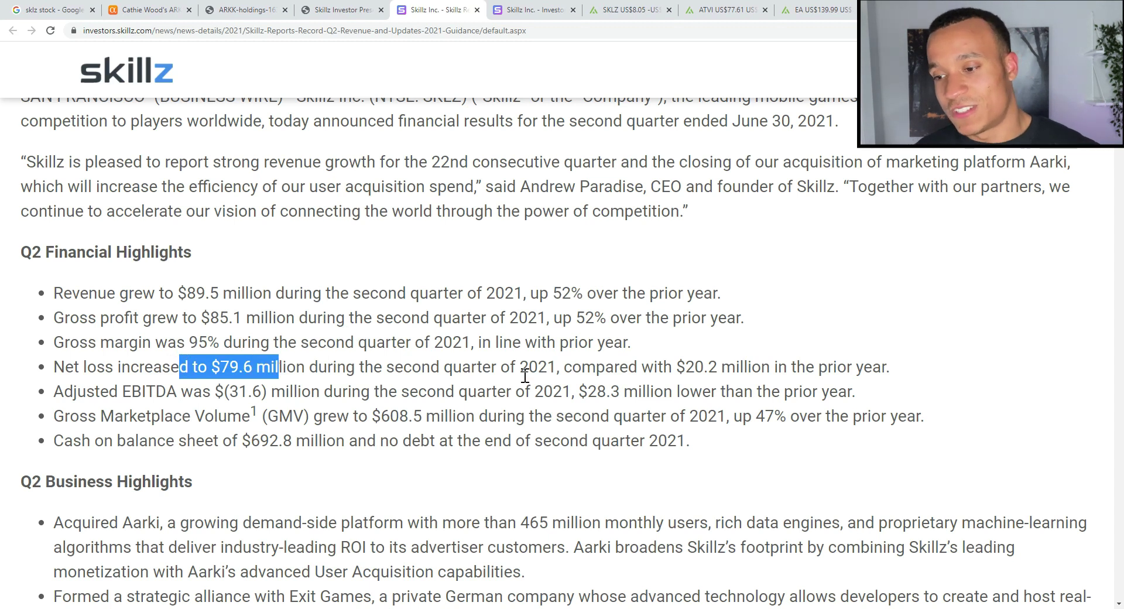
pyautogui.moveTo(642, 374); pyautogui.dragTo(775, 386)
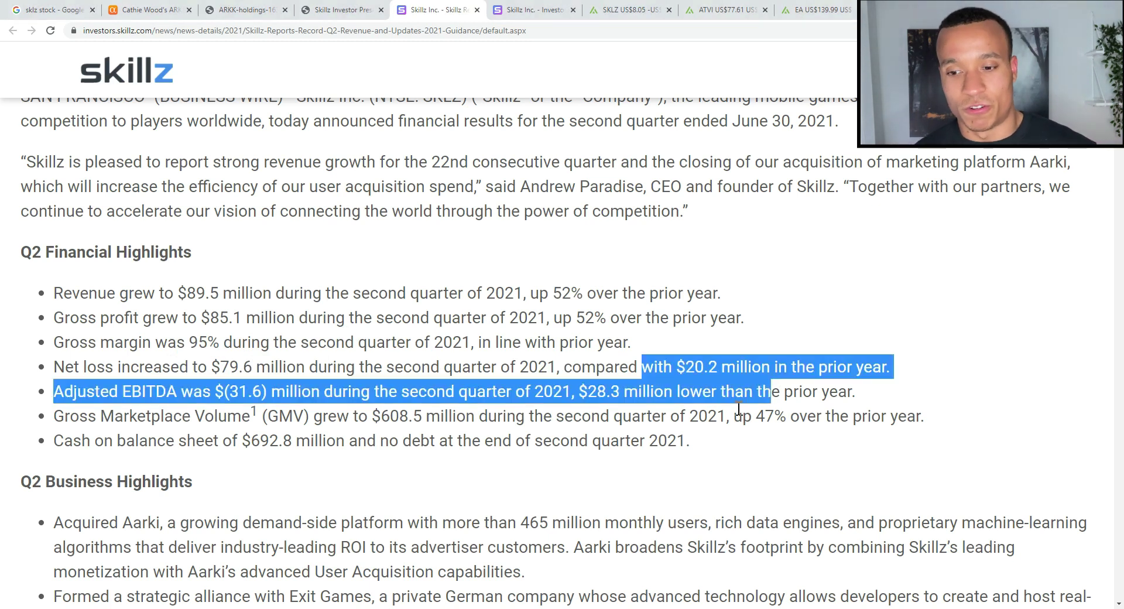
pyautogui.moveTo(72, 440); pyautogui.dragTo(310, 439)
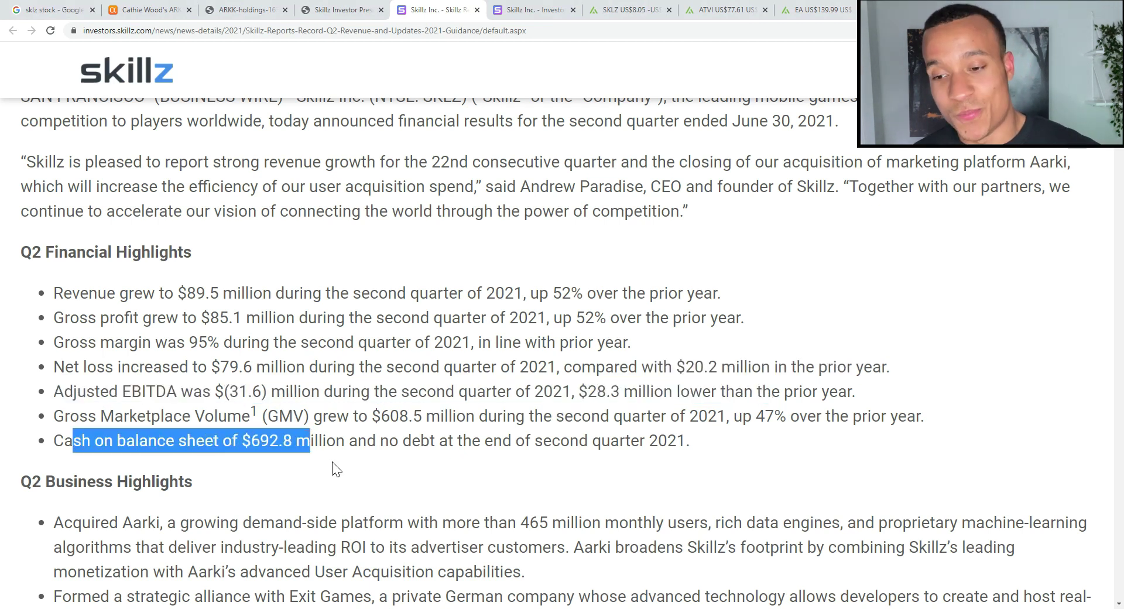
pyautogui.moveTo(403, 441); pyautogui.dragTo(694, 441)
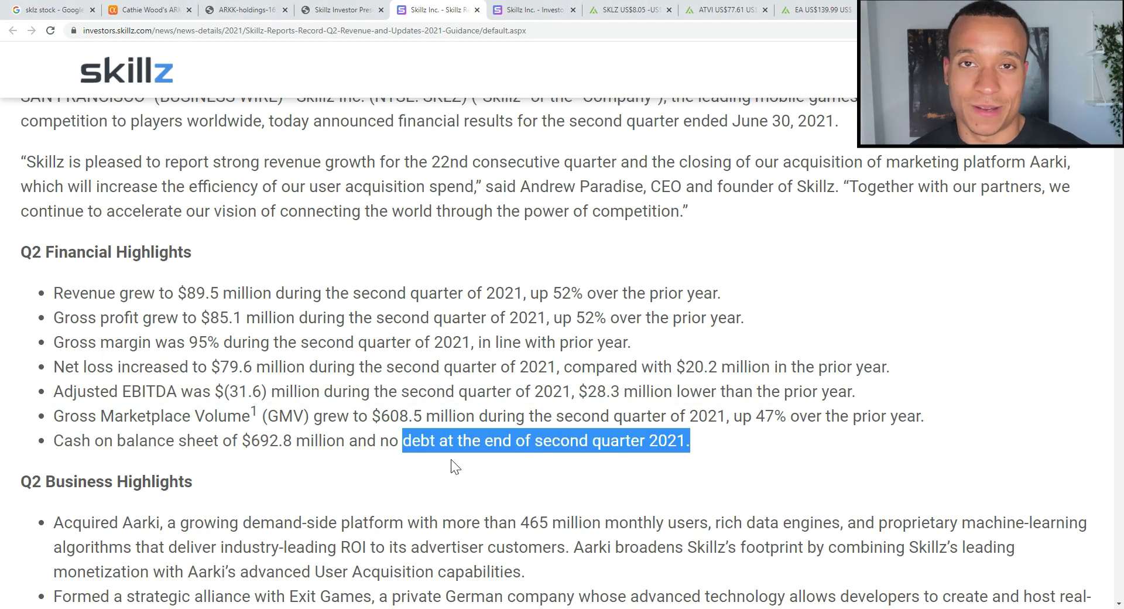
# In the Consolidated Statements of Operations, highlight the Q2 2021 revenue, cost of revenue, research and development, and general and administrative figures
pyautogui.scroll(-15, 623, 273)
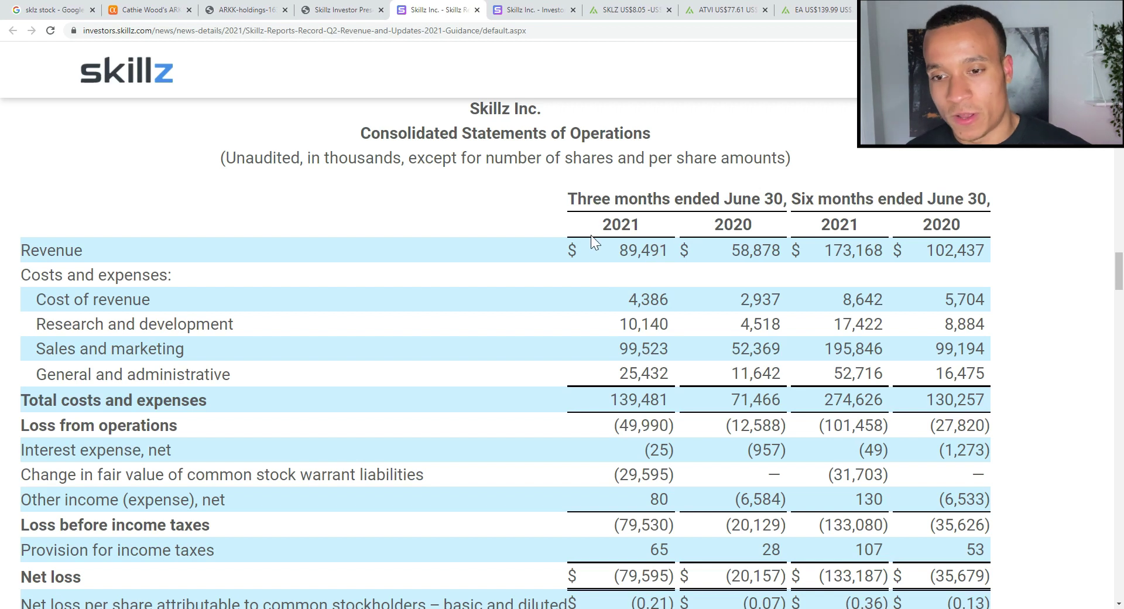
pyautogui.moveTo(624, 248); pyautogui.dragTo(688, 251)
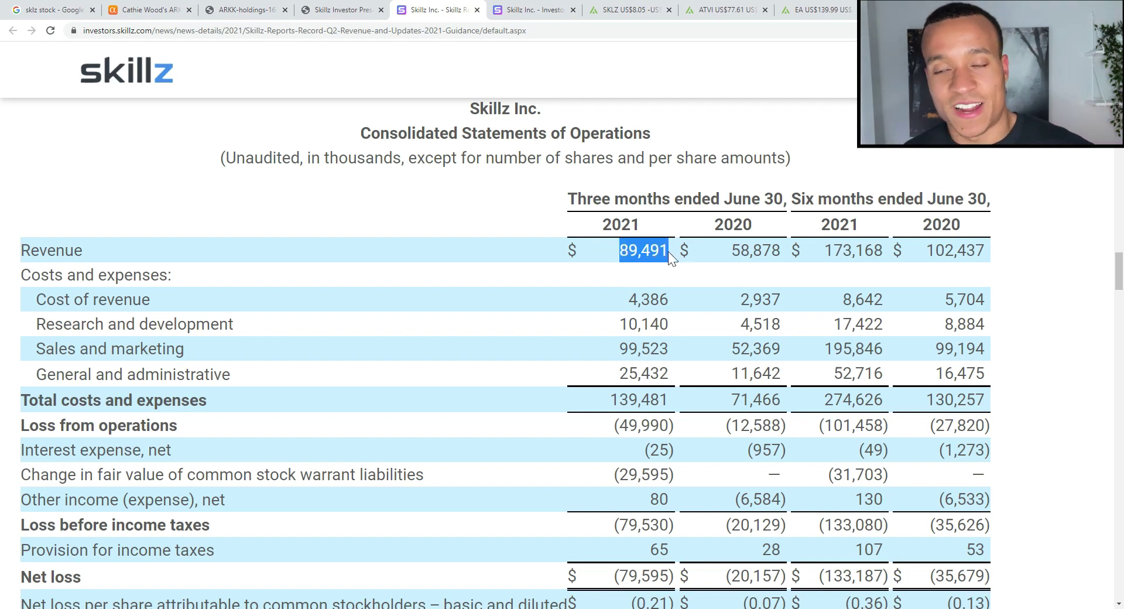
pyautogui.moveTo(628, 299); pyautogui.dragTo(676, 304)
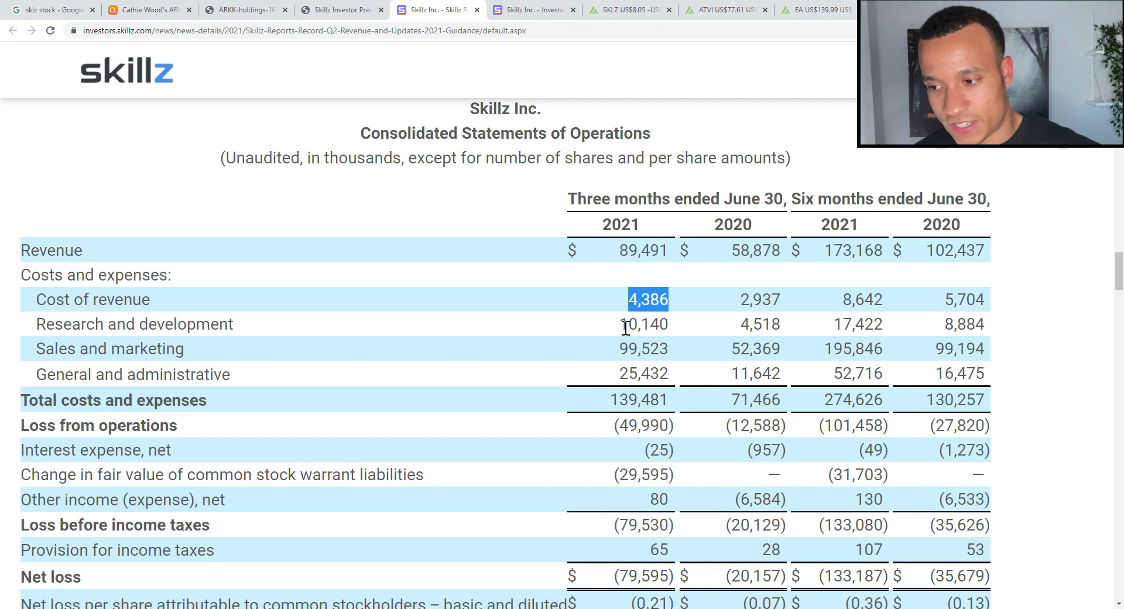
pyautogui.moveTo(619, 325); pyautogui.dragTo(667, 324)
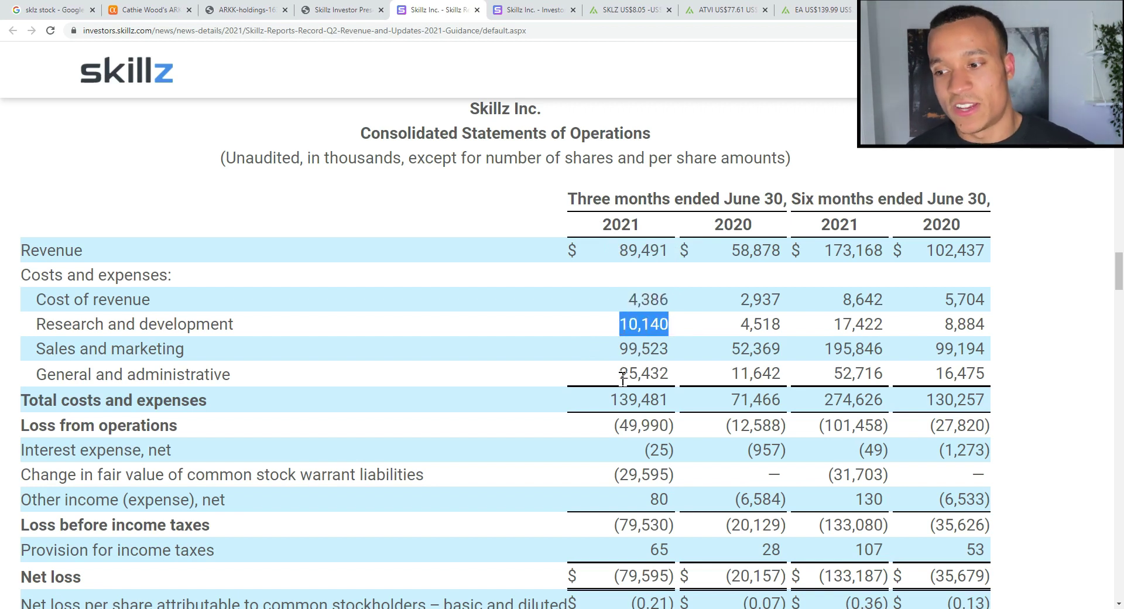
pyautogui.moveTo(622, 375); pyautogui.dragTo(671, 376)
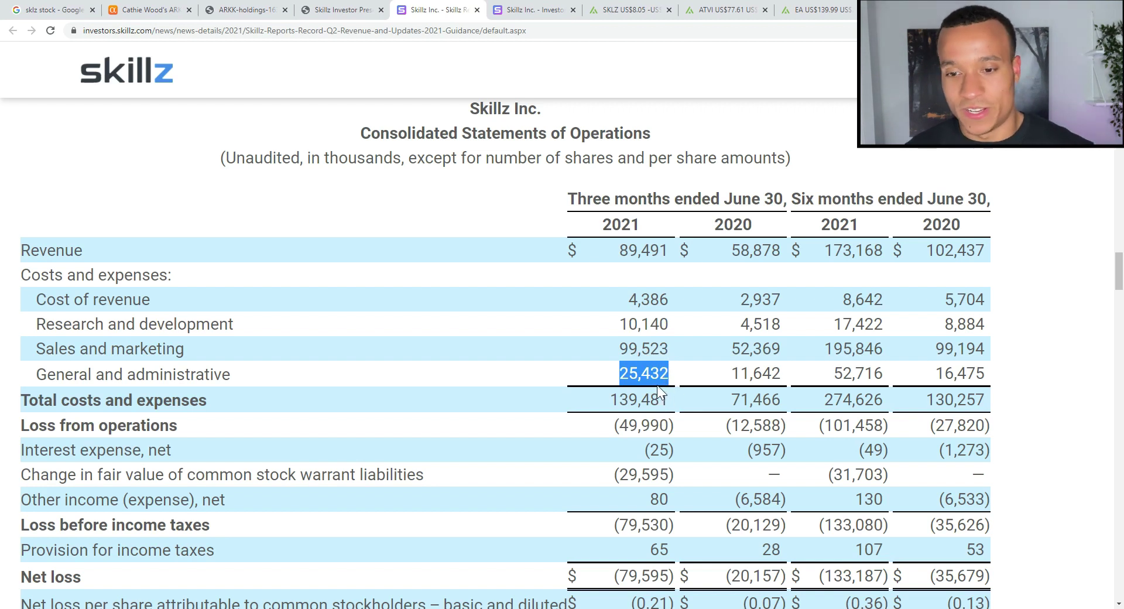
# Highlight the sales and marketing row label and its Q2 2021 expense in the statement of operations
pyautogui.click(623, 352)
pyautogui.moveTo(623, 351); pyautogui.dragTo(673, 349)
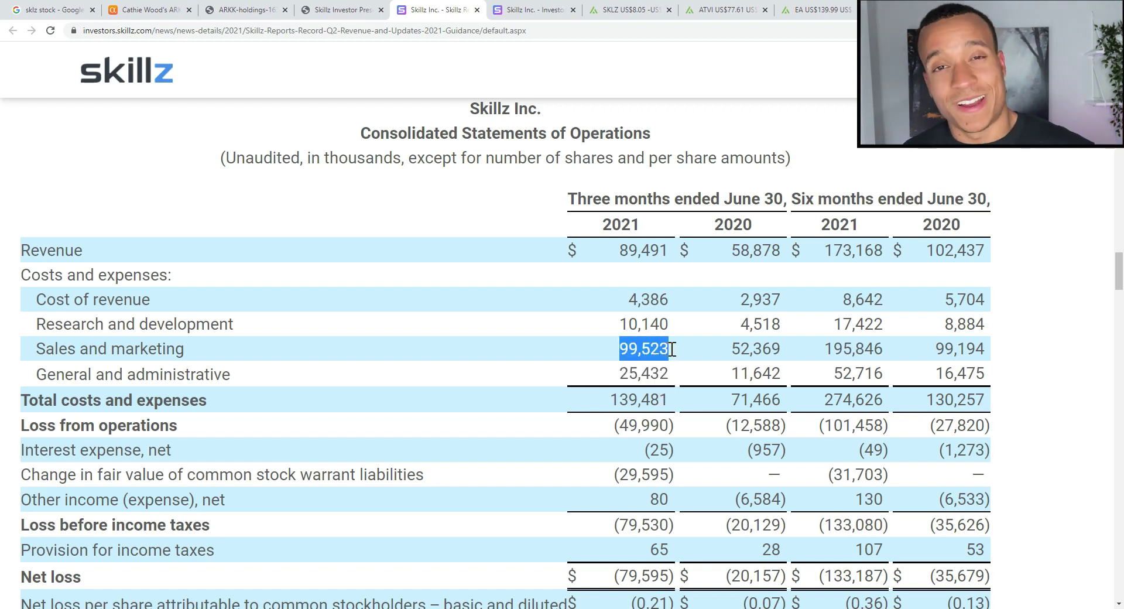
pyautogui.moveTo(41, 349); pyautogui.dragTo(392, 382)
pyautogui.moveTo(618, 350); pyautogui.dragTo(670, 354)
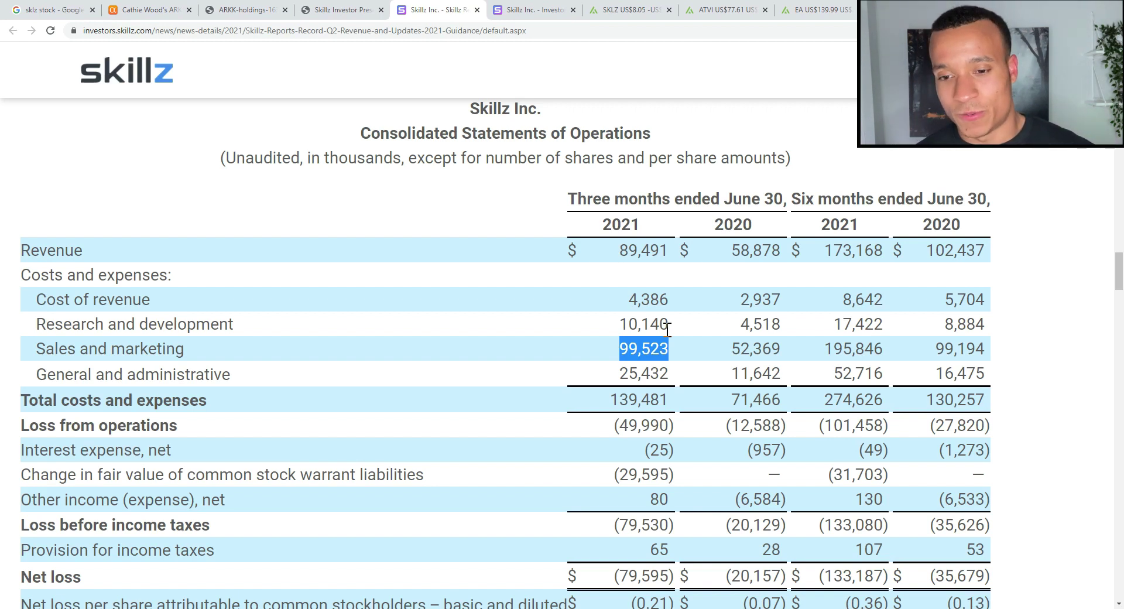
pyautogui.click(611, 349)
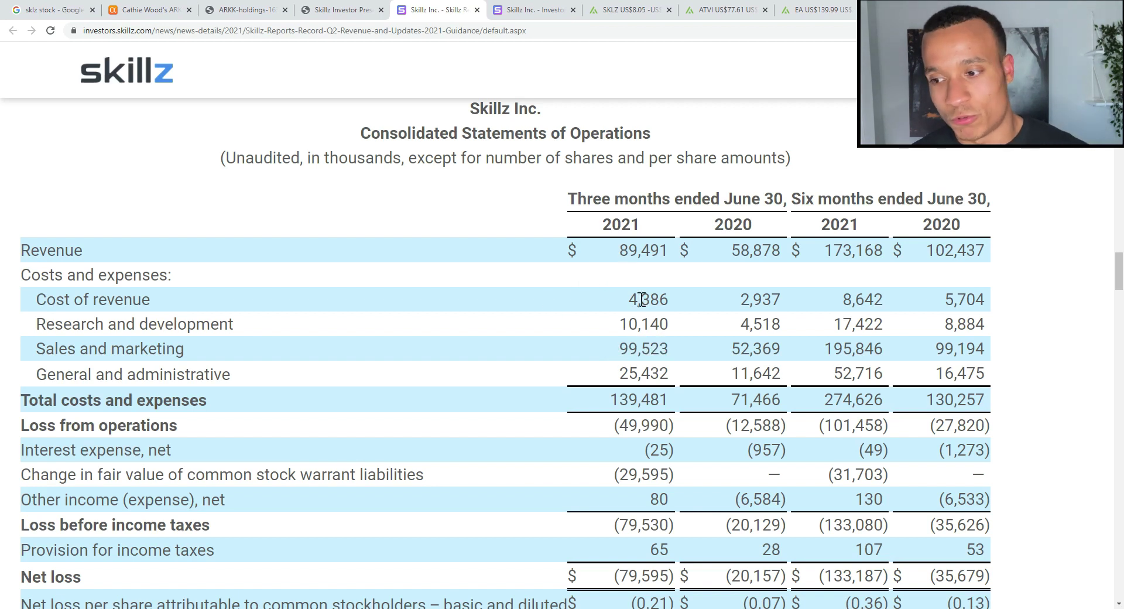
# Compare Q2 2021 revenue with sales and marketing expense by highlighting both figures in the statement
pyautogui.scroll(-2, 625, 263)
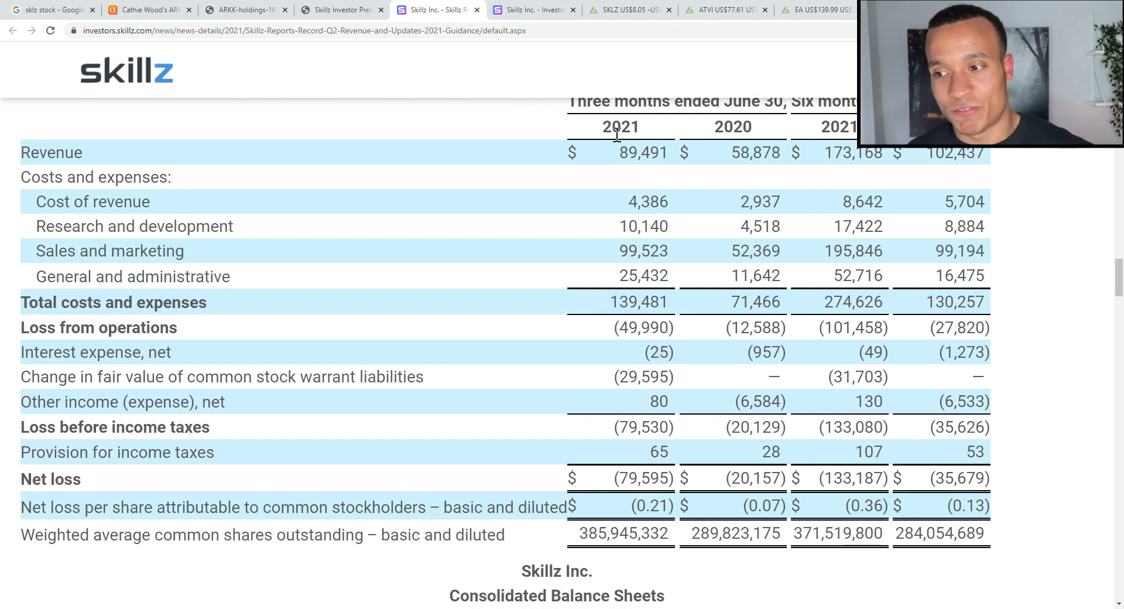
pyautogui.doubleClick(628, 433)
pyautogui.moveTo(614, 153); pyautogui.dragTo(669, 155)
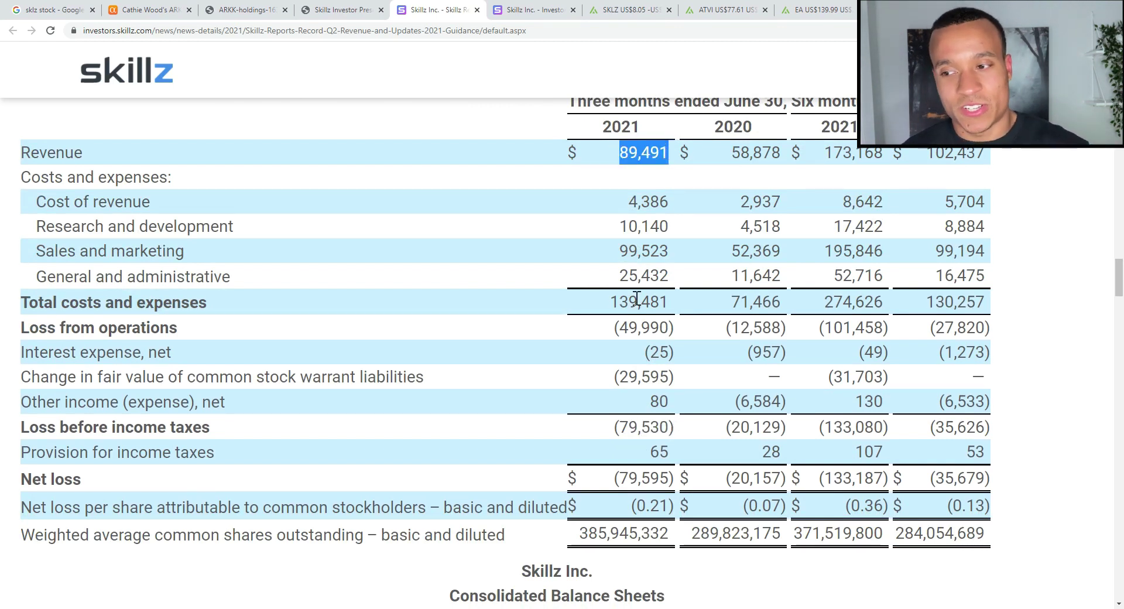
pyautogui.moveTo(619, 251); pyautogui.dragTo(673, 252)
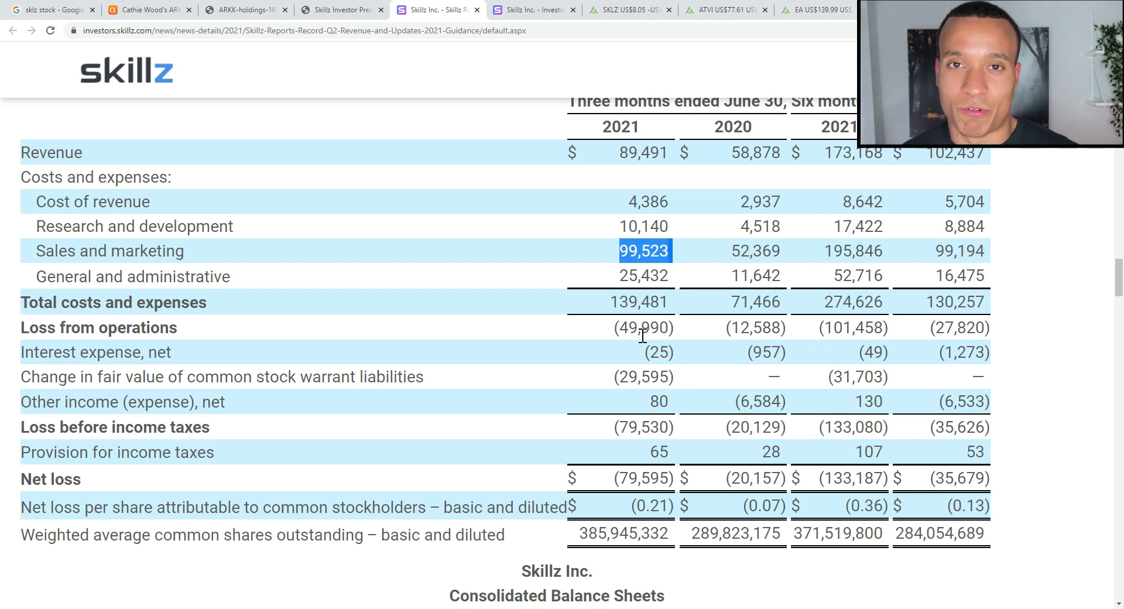
# Review the Consolidated Balance Sheets, highlighting the 2021 cash and cash equivalents and reading through the liabilities
pyautogui.scroll(-8, 564, 374)
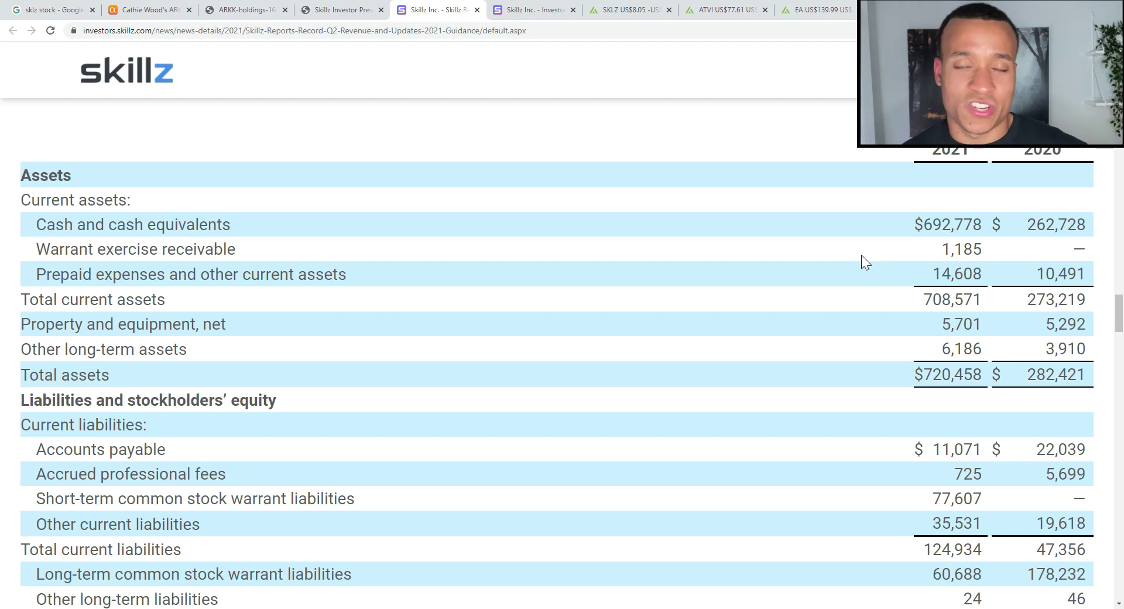
pyautogui.moveTo(920, 223); pyautogui.dragTo(972, 224)
pyautogui.scroll(-3, 761, 235)
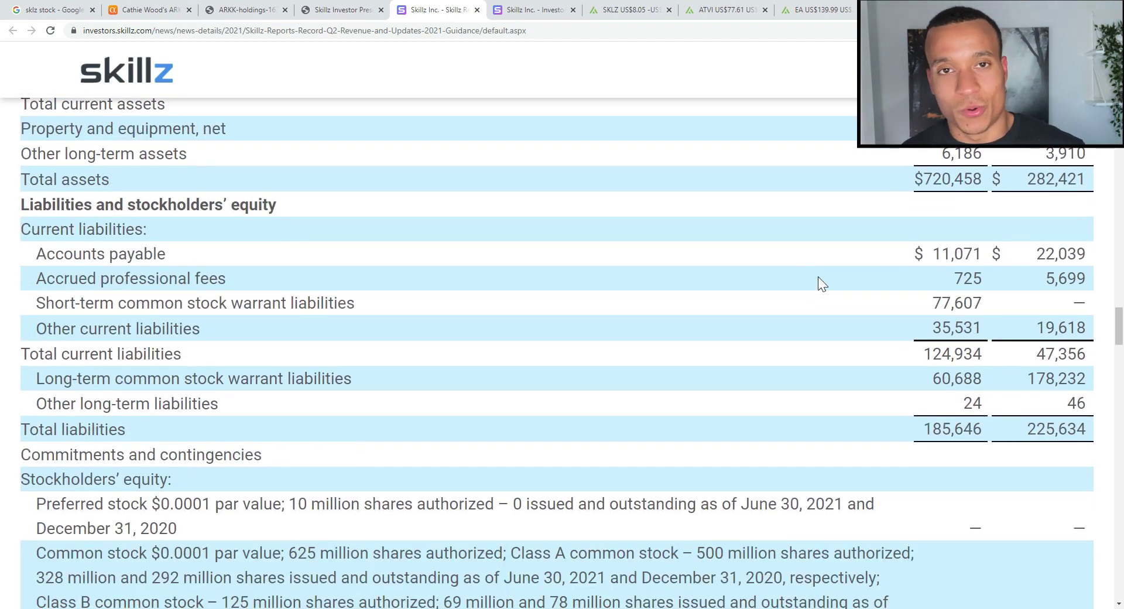
pyautogui.scroll(-2, 658, 285)
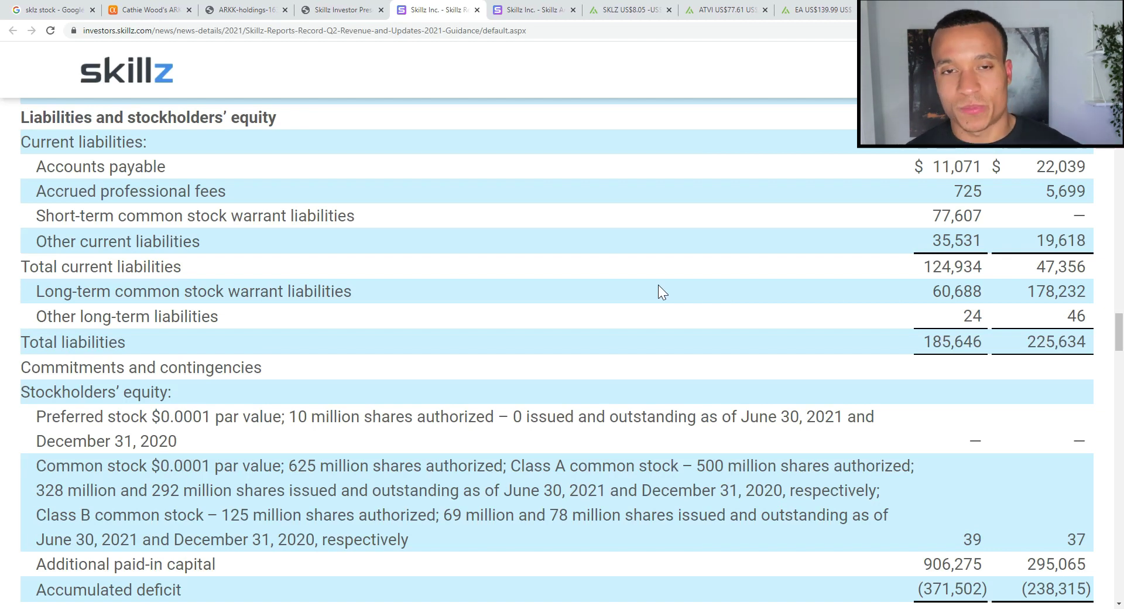
# Open the Class A stock offering announcement and highlight the offering price and the number of shares Skillz will sell
pyautogui.hotkey('ctrl', 'Tab')
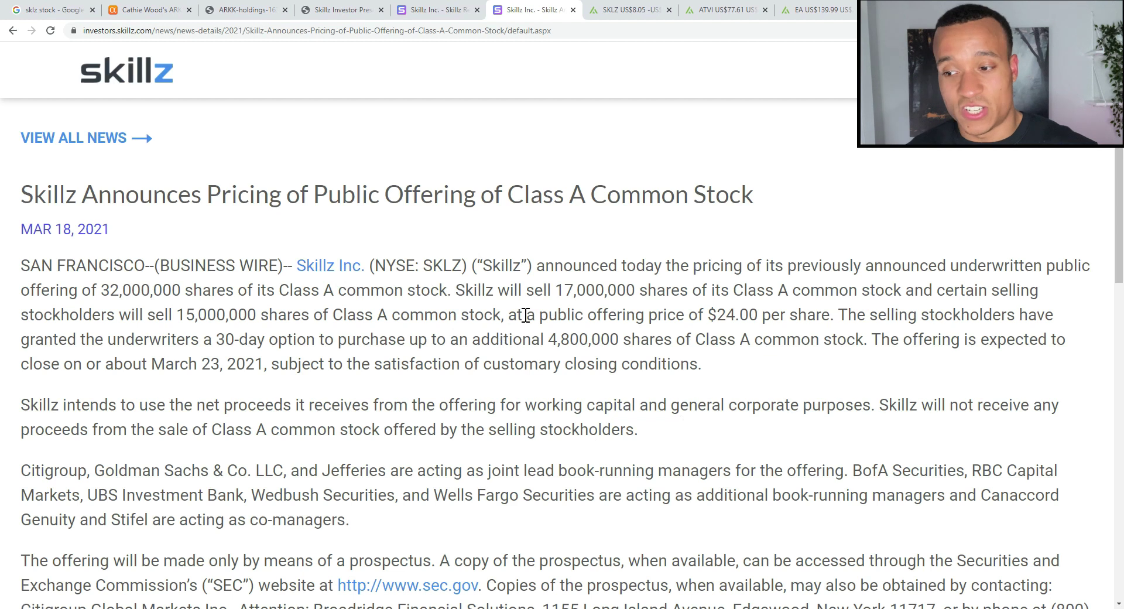
pyautogui.moveTo(709, 316); pyautogui.dragTo(813, 315)
pyautogui.moveTo(707, 314); pyautogui.dragTo(749, 314)
pyautogui.moveTo(557, 291); pyautogui.dragTo(628, 290)
pyautogui.moveTo(705, 314); pyautogui.dragTo(741, 317)
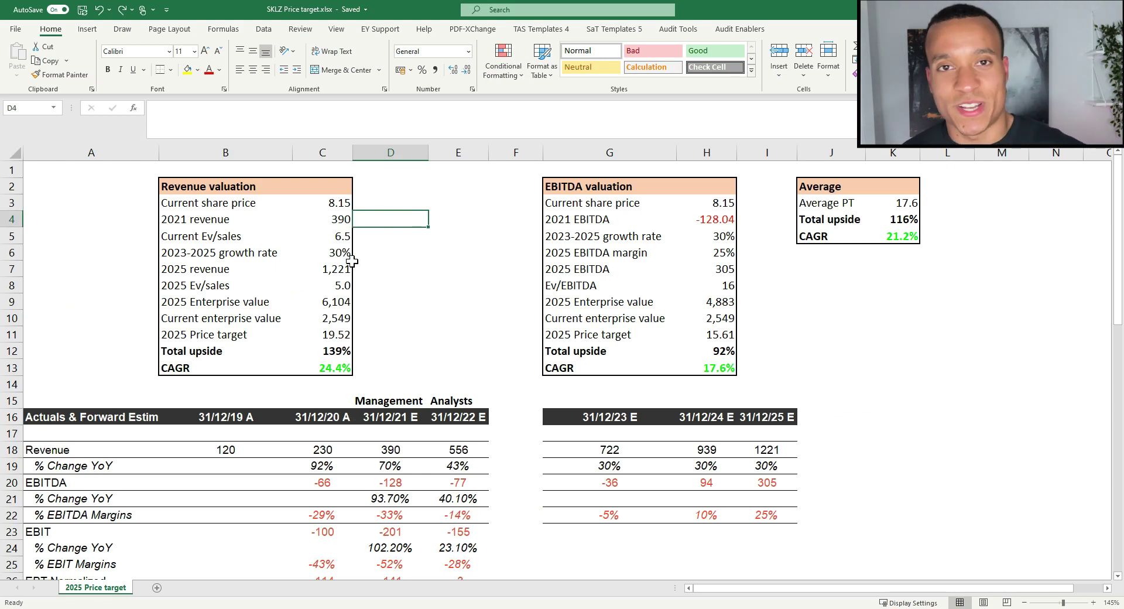
# In the SKLZ Price target workbook in Excel, inspect the current share price, 2021 revenue, and management and analyst revenue estimates
pyautogui.click(336, 206)
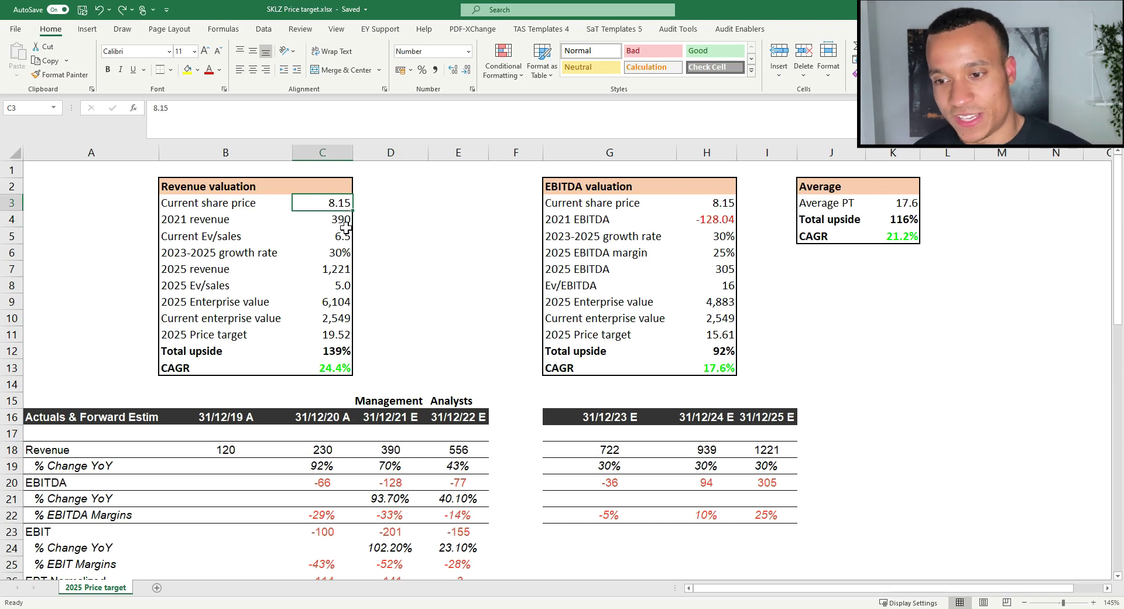
pyautogui.click(342, 219)
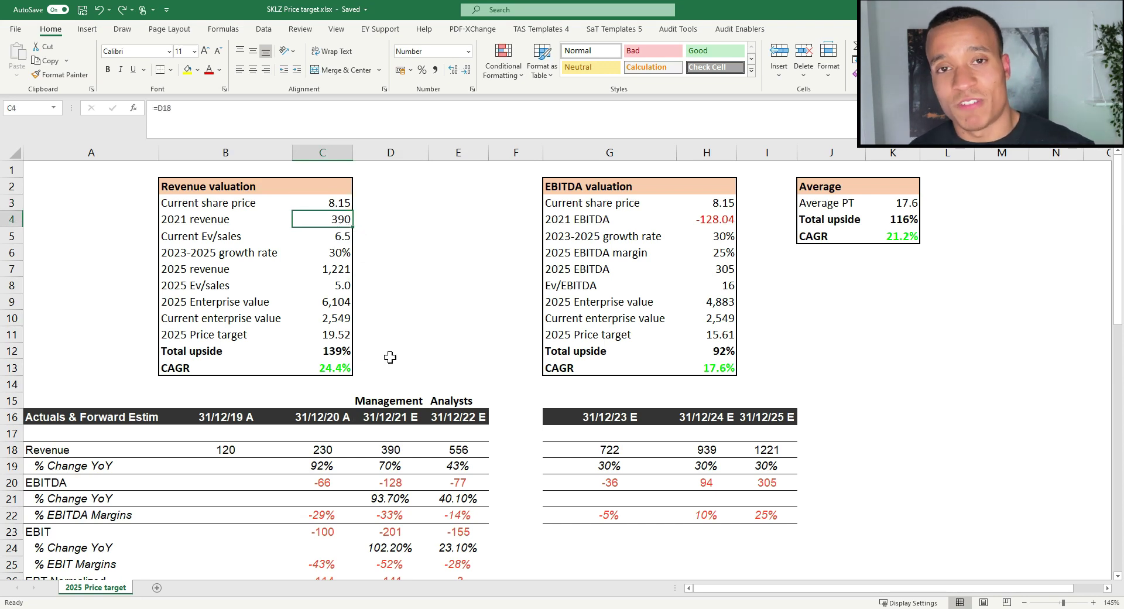
pyautogui.click(380, 396)
pyautogui.click(388, 447)
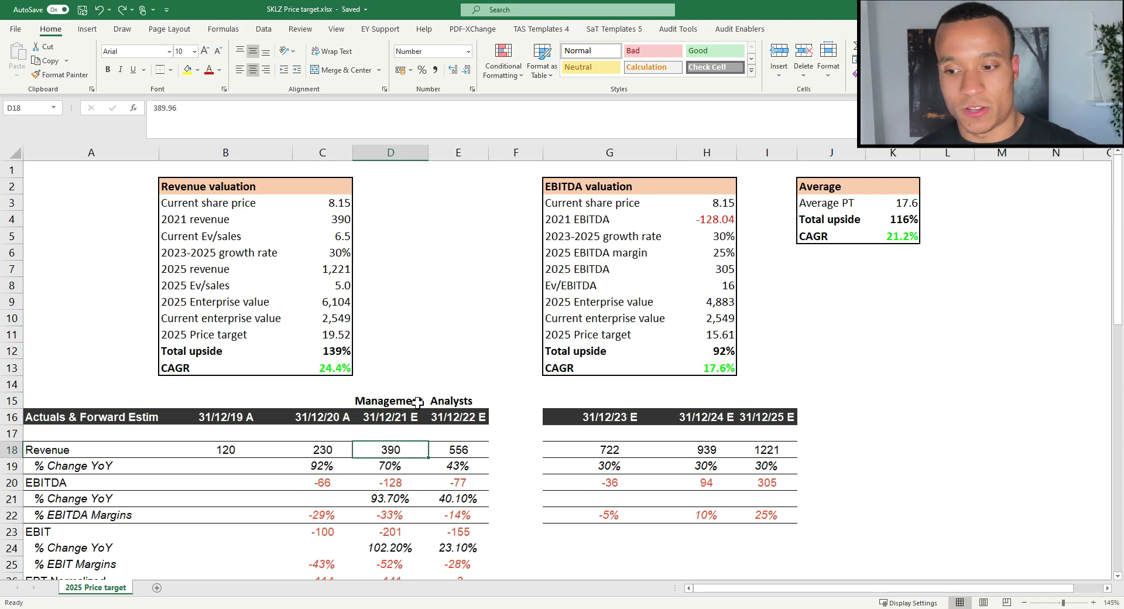
pyautogui.click(451, 402)
pyautogui.click(455, 446)
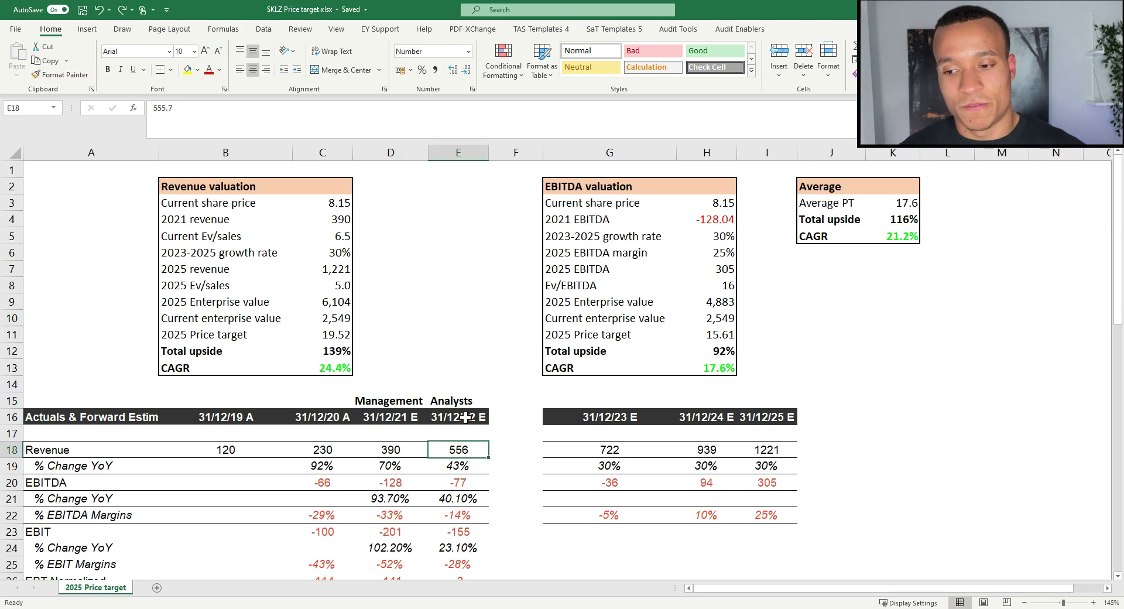
# Inspect the year-over-year revenue growth rates for 2020, 2021 and 2022 in the estimates table
pyautogui.click(580, 455)
pyautogui.click(406, 468)
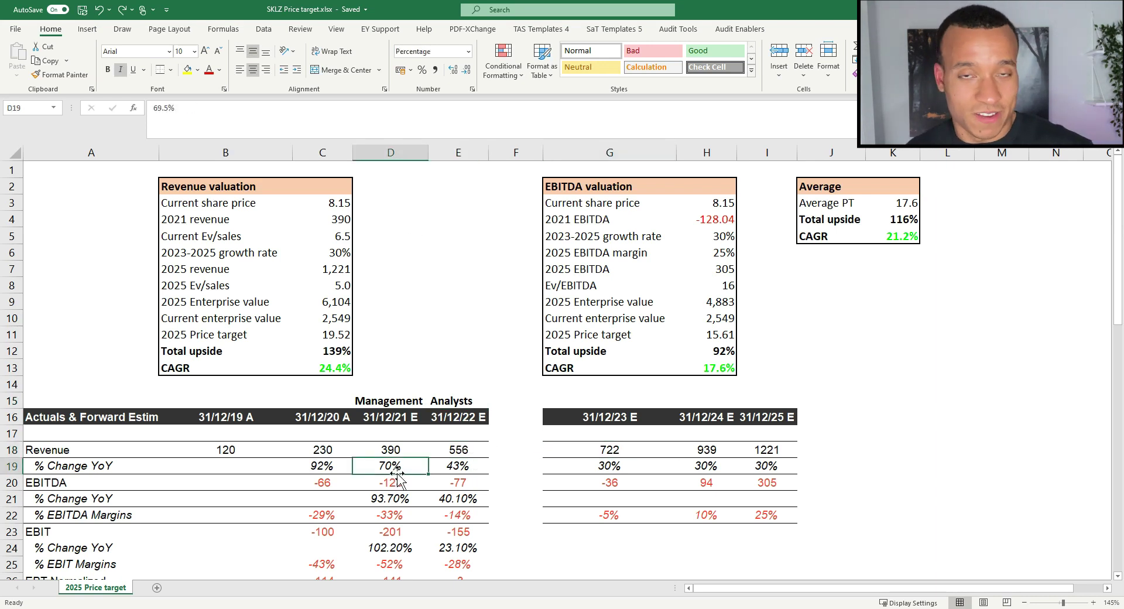
pyautogui.click(461, 472)
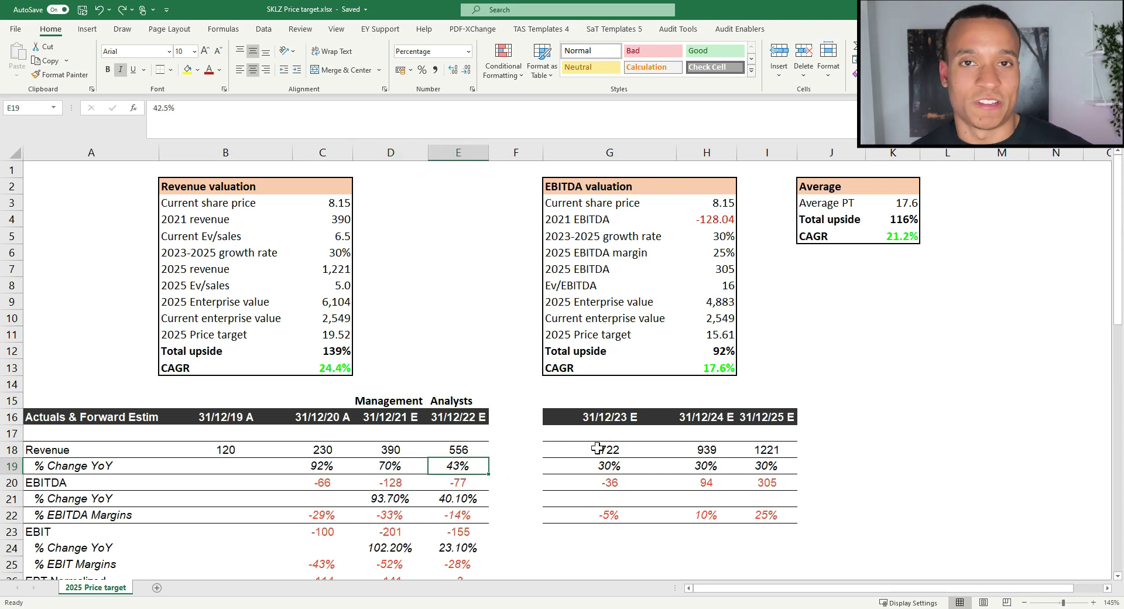
pyautogui.click(316, 469)
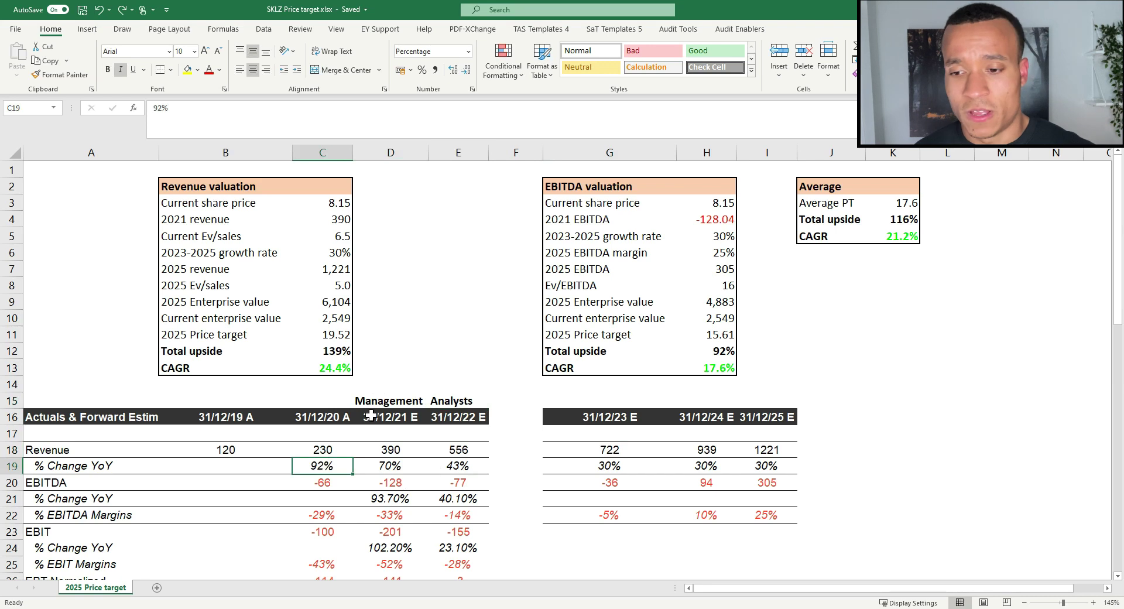
# Inspect the 2023 to 2025 revenue growth assumptions and the 2025 revenue formulas in the estimates and Revenue valuation tables
pyautogui.click(568, 467)
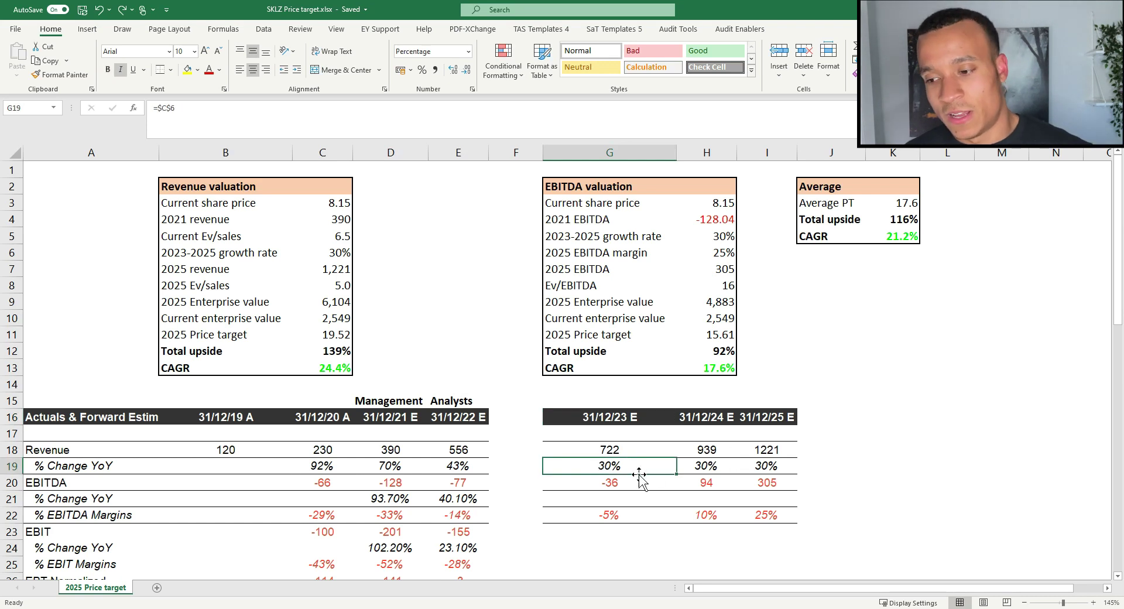
pyautogui.click(703, 468)
pyautogui.click(776, 469)
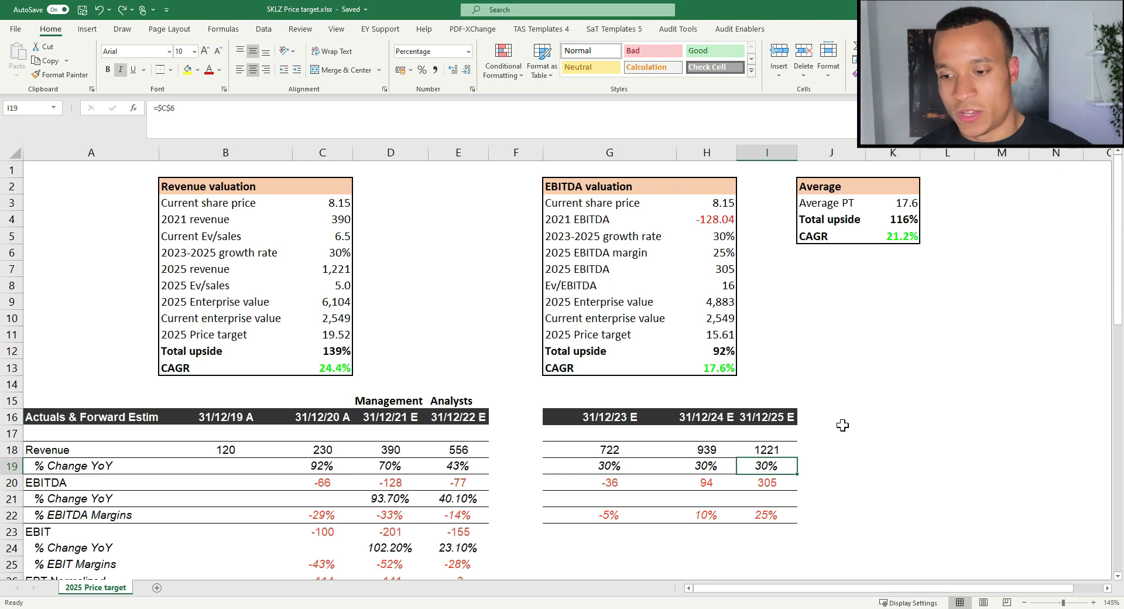
pyautogui.click(446, 463)
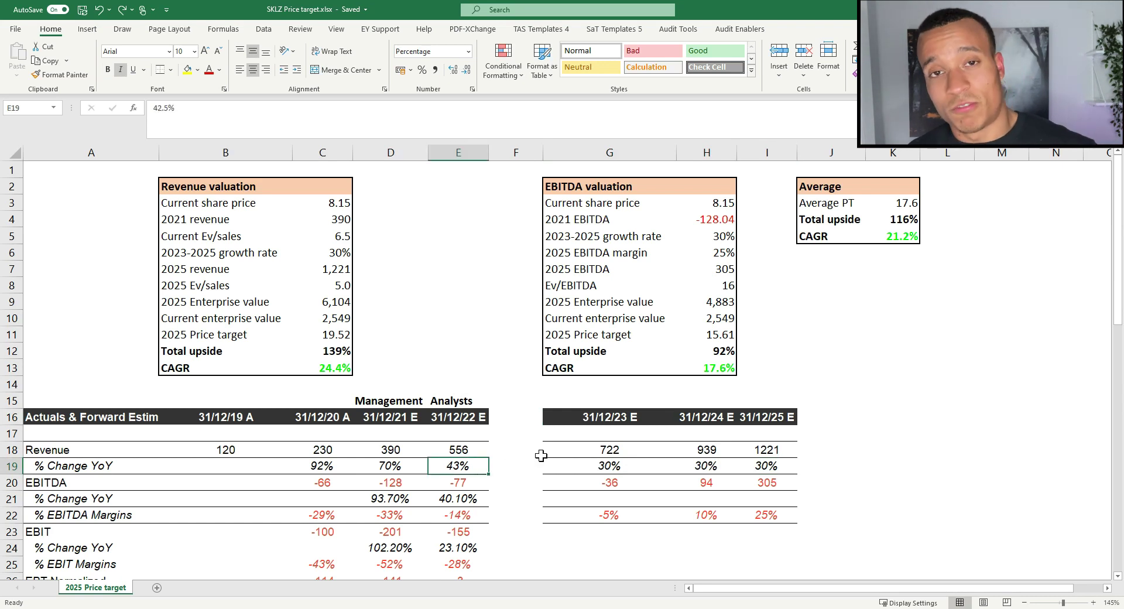
pyautogui.click(601, 466)
pyautogui.click(749, 466)
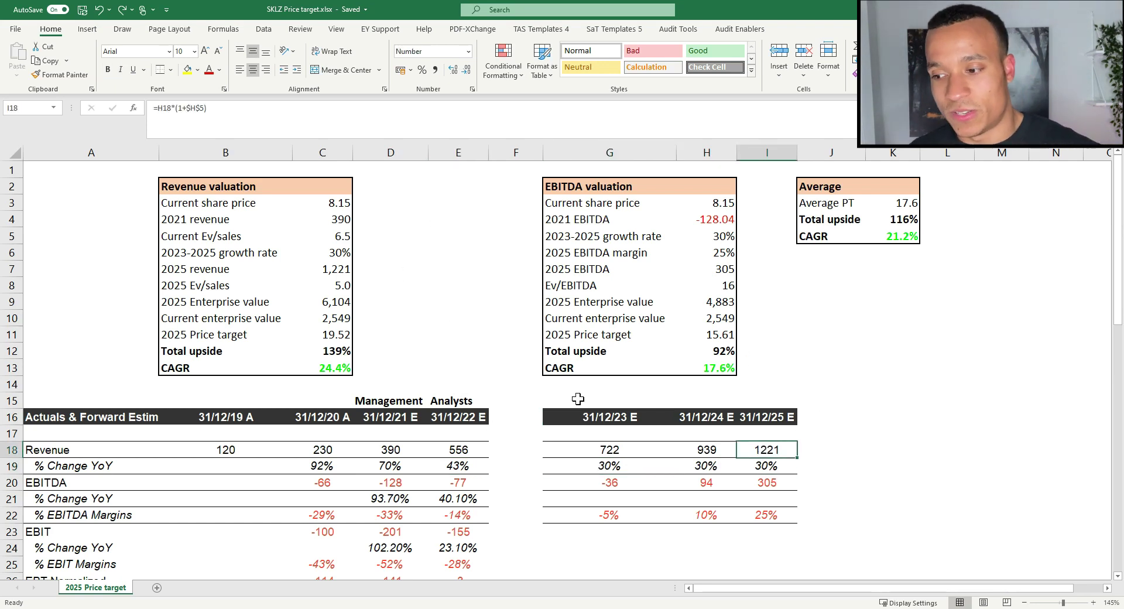
pyautogui.click(333, 270)
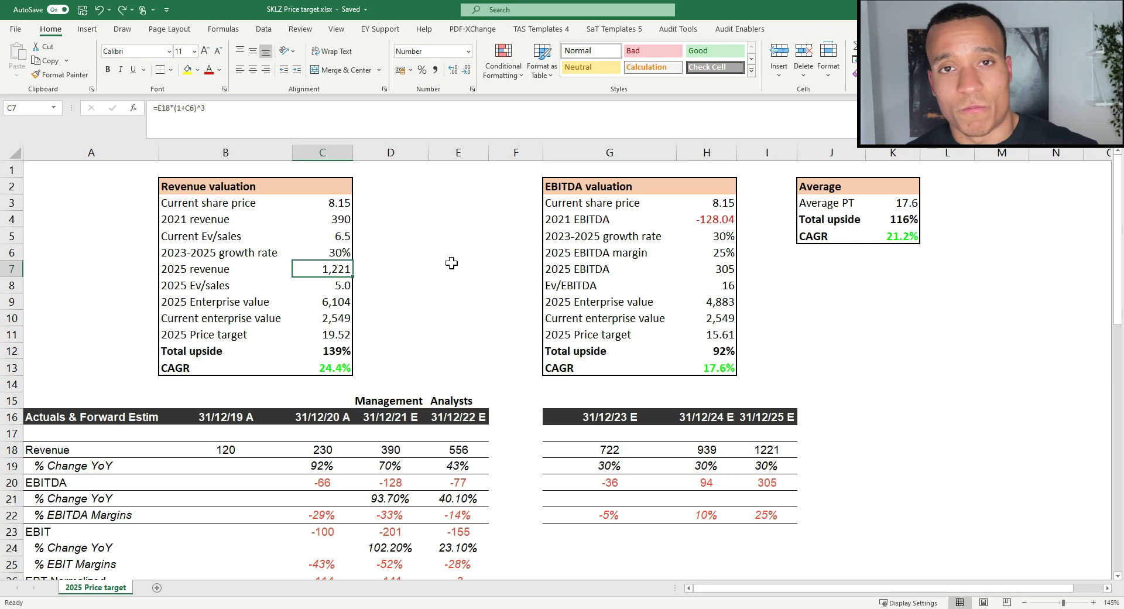
# Inspect the current EV/sales formula and the 2025 EV/sales assumption in the Revenue valuation table
pyautogui.press('Down')
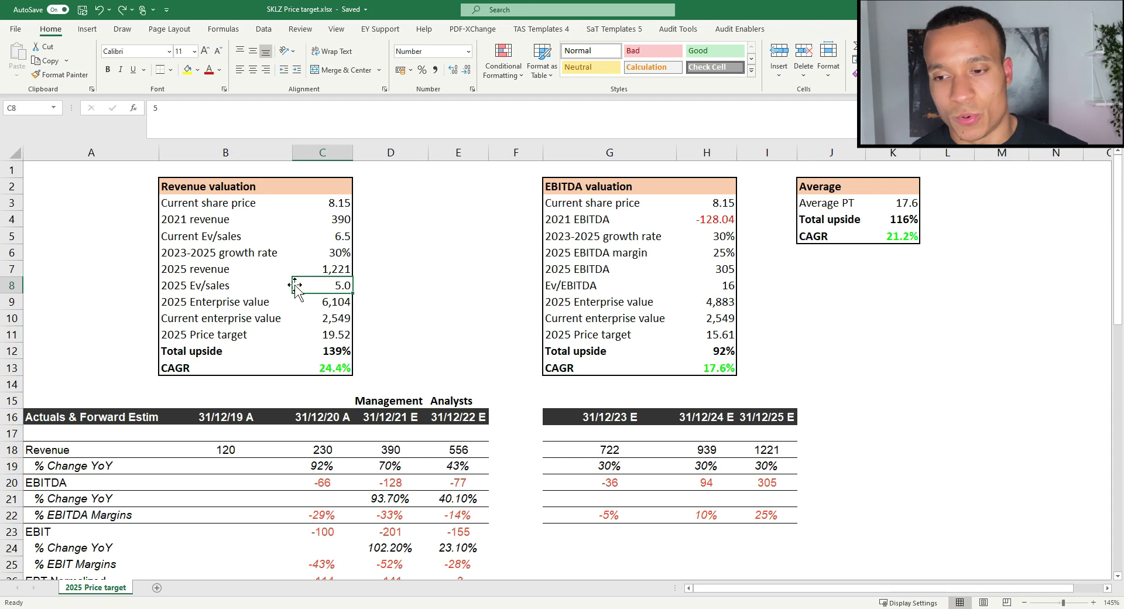
pyautogui.click(334, 237)
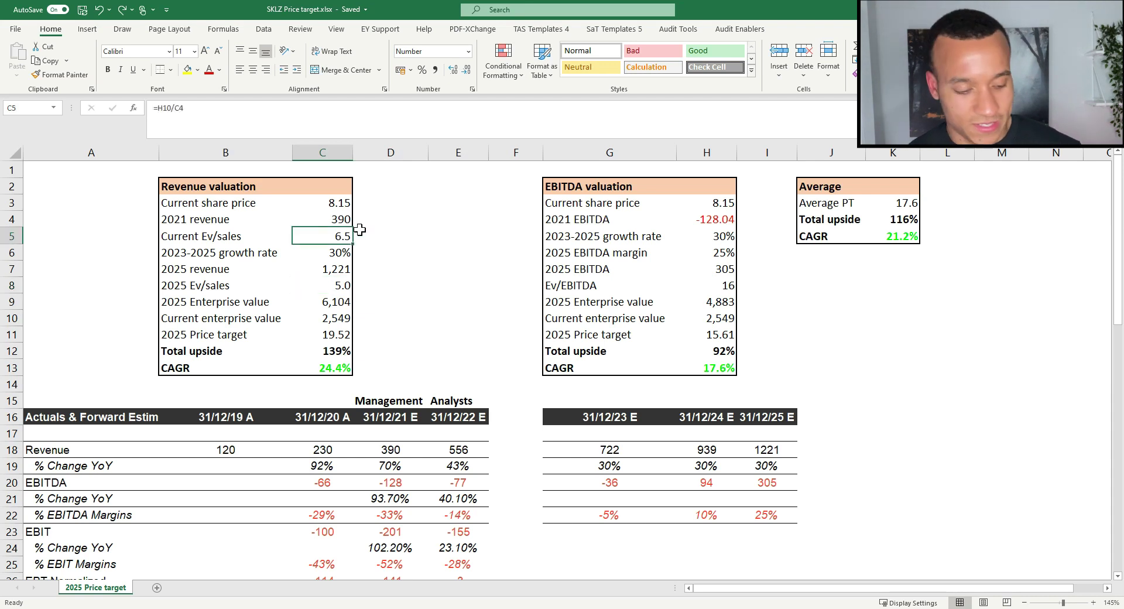
pyautogui.click(340, 287)
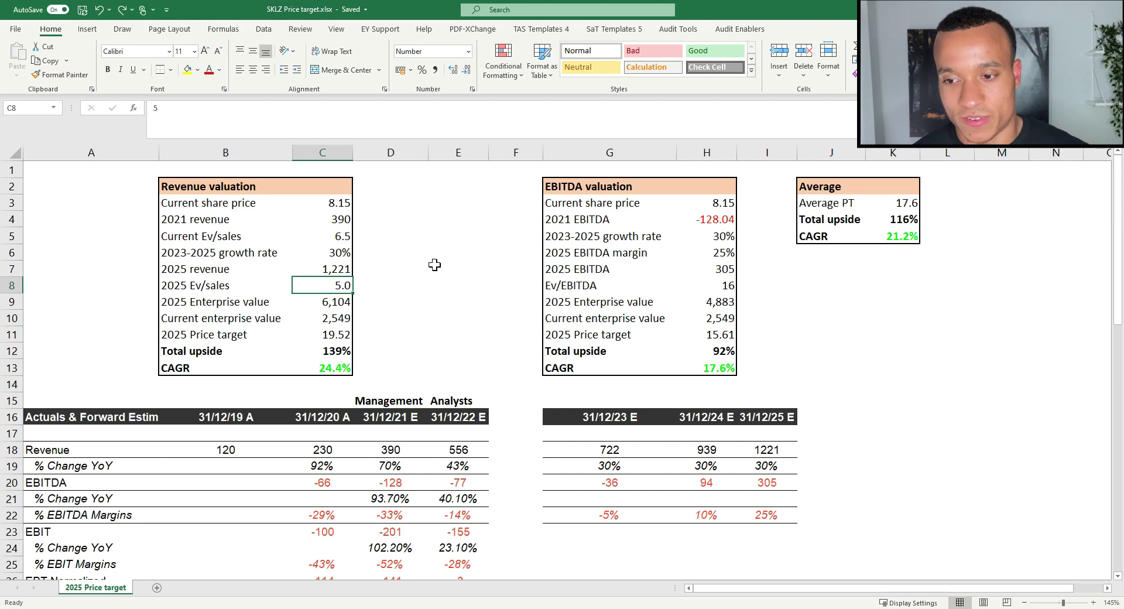
# Switch to TIKR Terminal in the browser and examine Activision Blizzard's forward EV/Revenues and EV/EBITDA multiples in the valuation table and five-year chart
pyautogui.hotkey('alt', 'Tab')
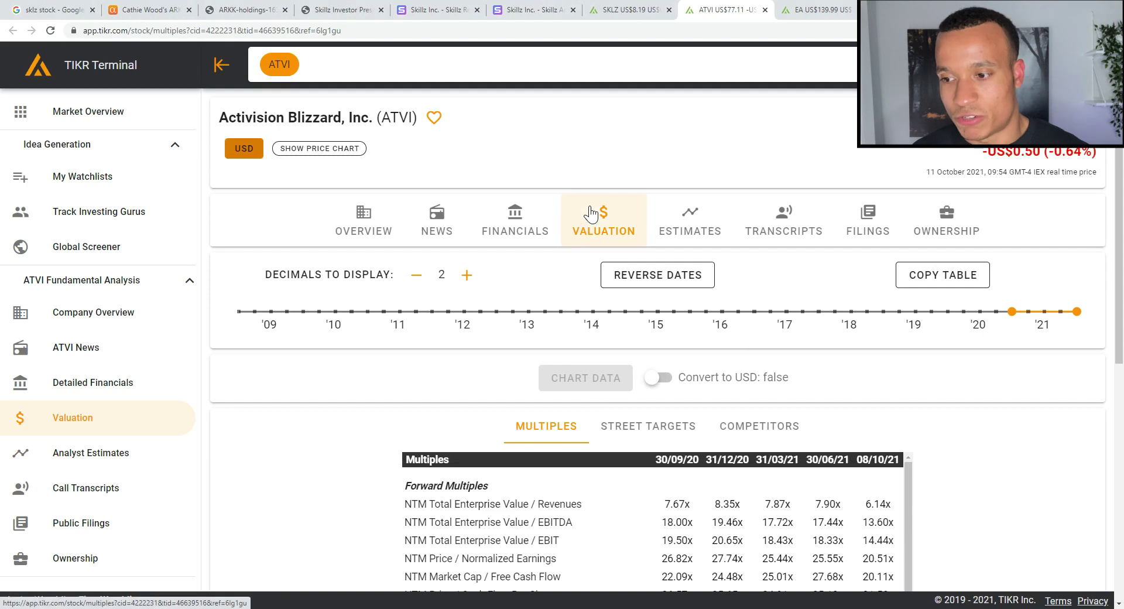
pyautogui.scroll(-3, 644, 422)
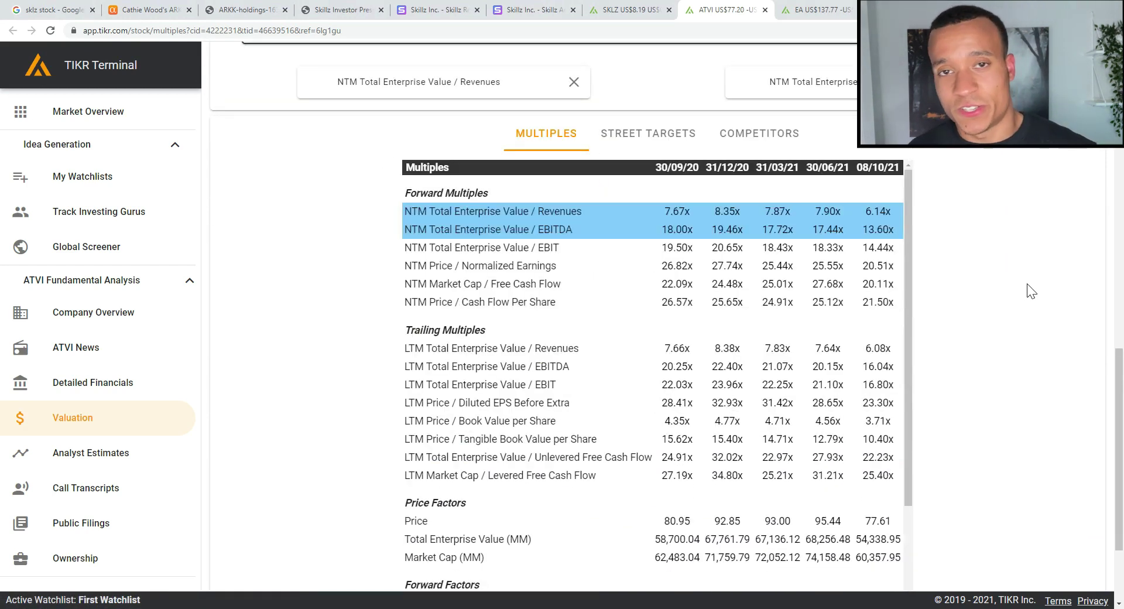
pyautogui.scroll(8, 823, 265)
pyautogui.scroll(2, 823, 262)
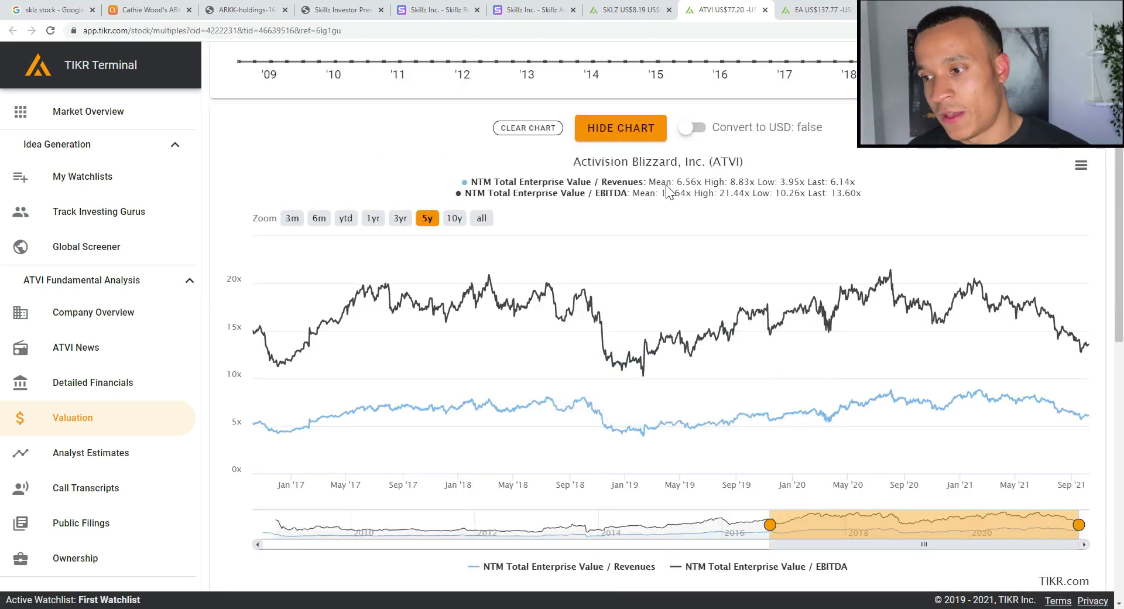
pyautogui.moveTo(622, 267)
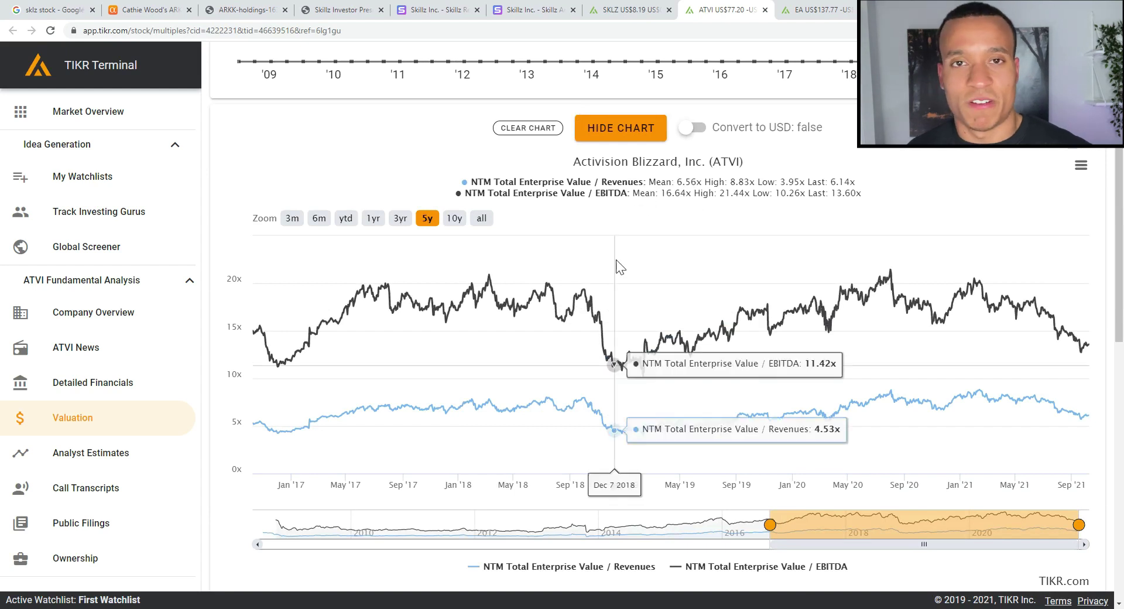
# Examine the five-year forward EV/Revenues multiples of Electronic Arts and Zynga on their valuation charts
pyautogui.click(835, 13)
pyautogui.scroll(4, 632, 264)
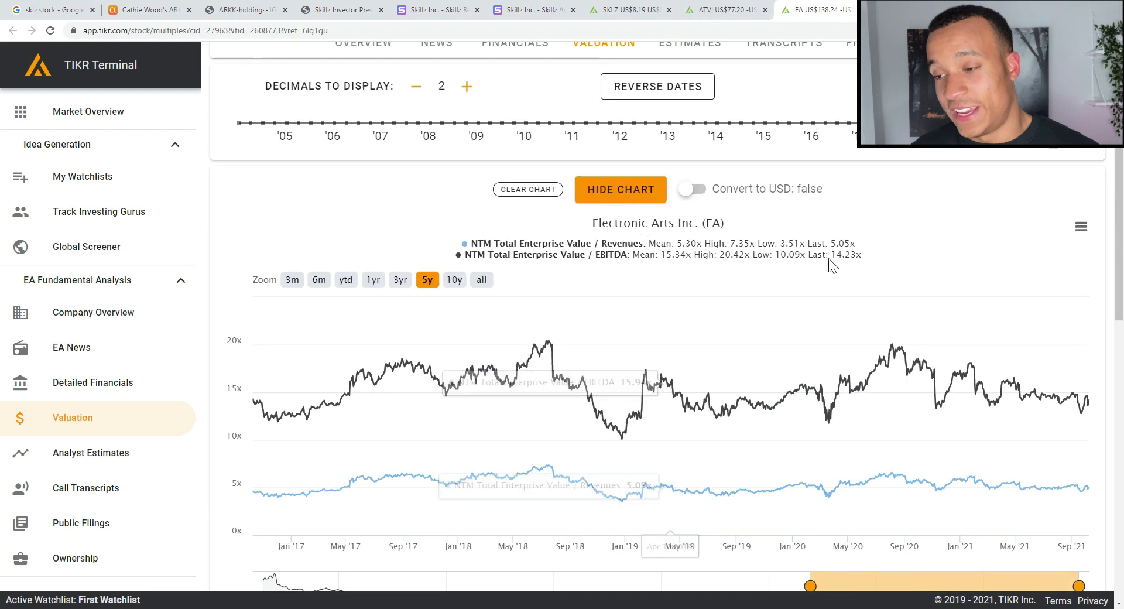
pyautogui.scroll(-1, 732, 352)
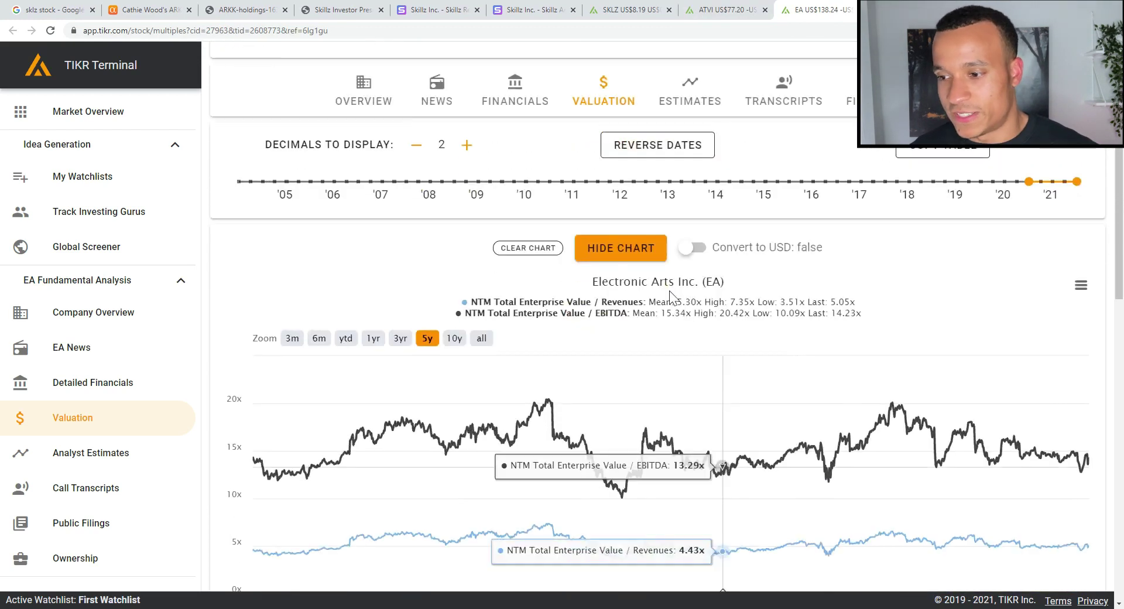
pyautogui.click(905, 10)
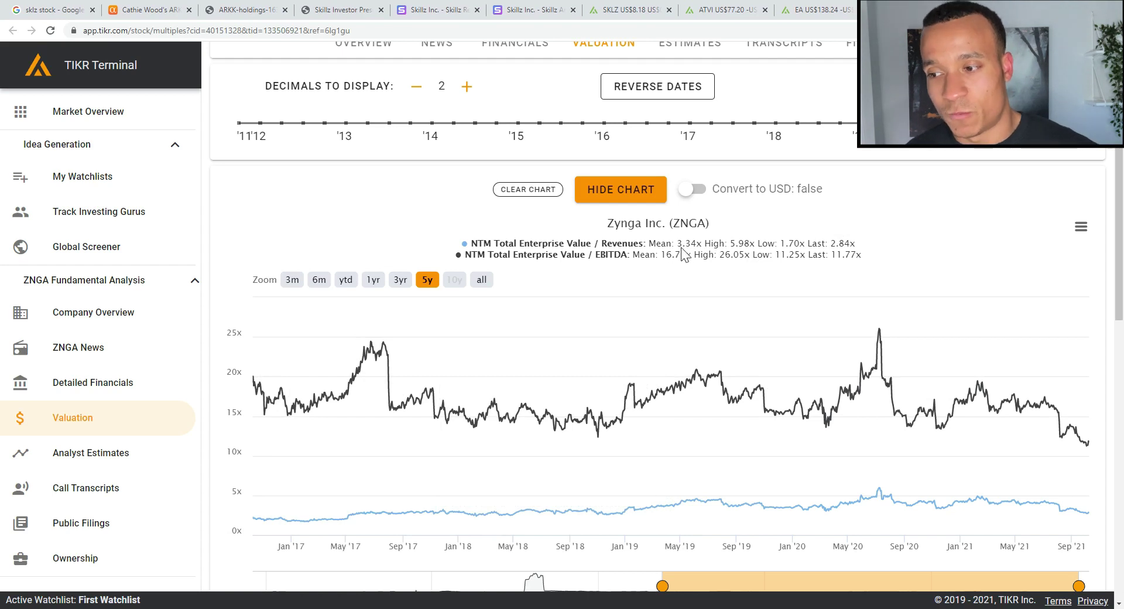
# Return to the SKLZ Price target workbook in Excel and inspect the Revenue valuation's 2025 price target, total upside and CAGR formulas
pyautogui.hotkey('alt', 'Tab')
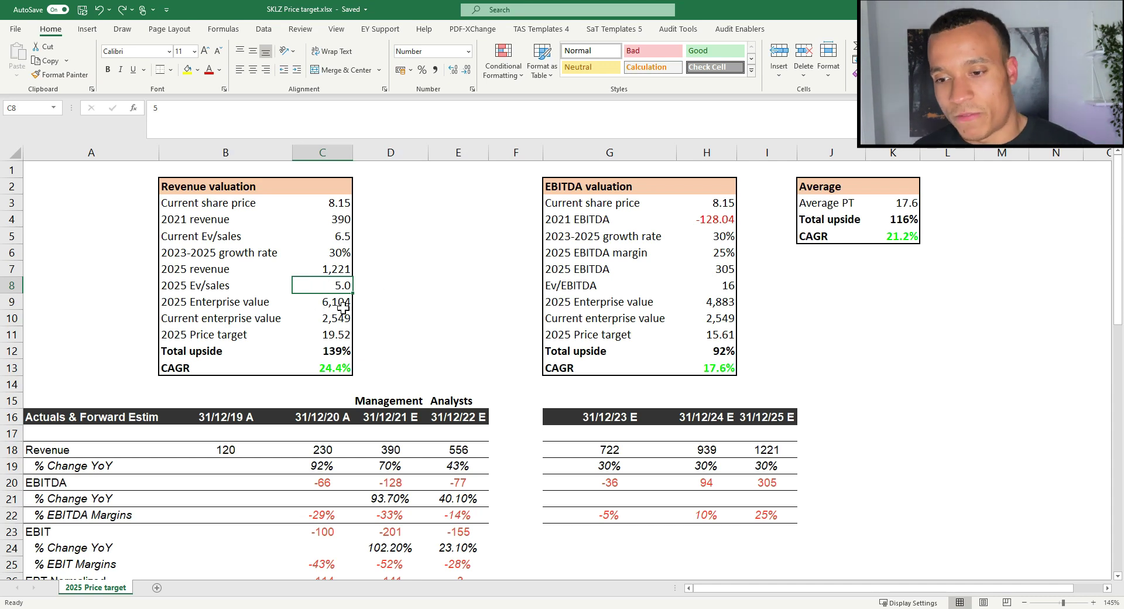
pyautogui.click(326, 335)
pyautogui.click(243, 333)
pyautogui.click(346, 332)
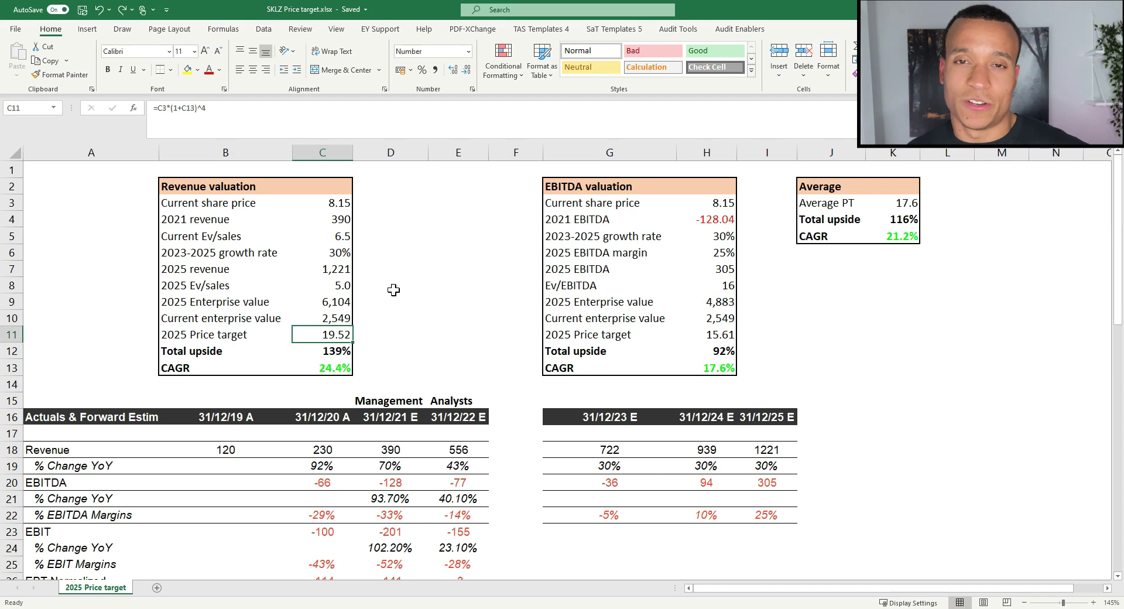
pyautogui.click(322, 354)
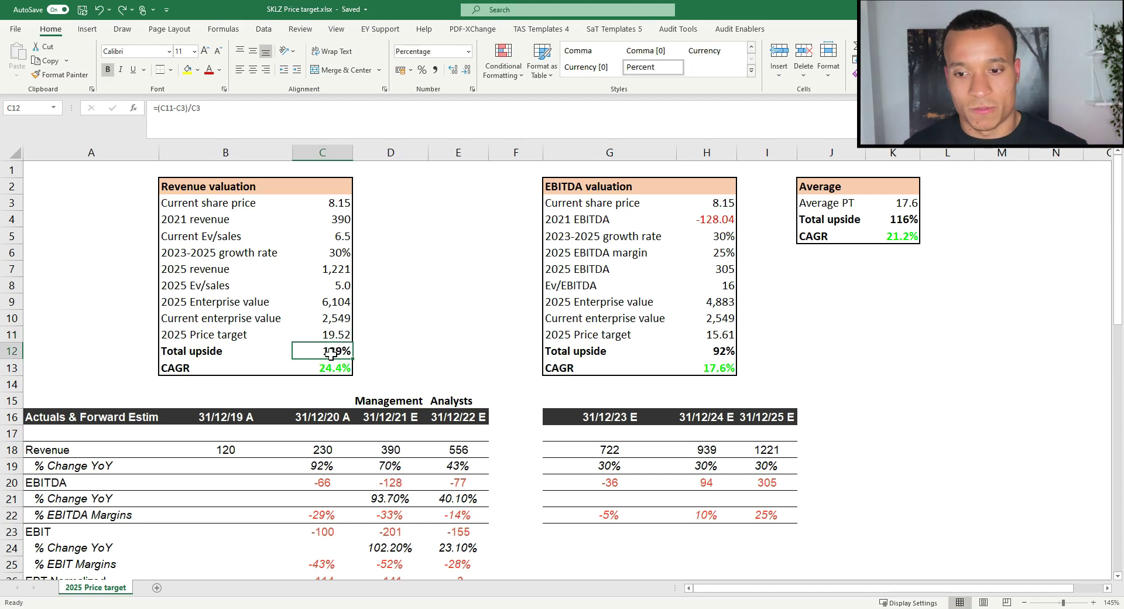
pyautogui.click(336, 369)
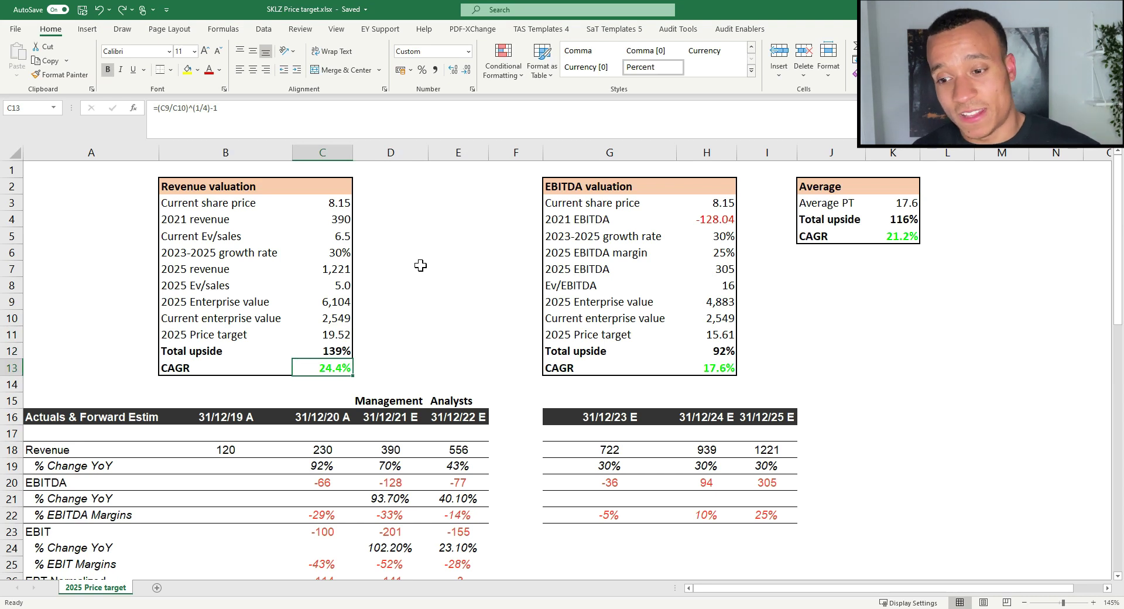
# Inspect the 2021 EBITDA in the EBITDA valuation table and its source cell in management's 2021 estimates
pyautogui.press('Up')
pyautogui.press('Up')
pyautogui.press('Up')
pyautogui.press('Up')
pyautogui.press('Up')
pyautogui.press('Up')
pyautogui.press('Up')
pyautogui.press('Up')
pyautogui.press('Up')
pyautogui.press('Right')
pyautogui.press('Right')
pyautogui.press('Right')
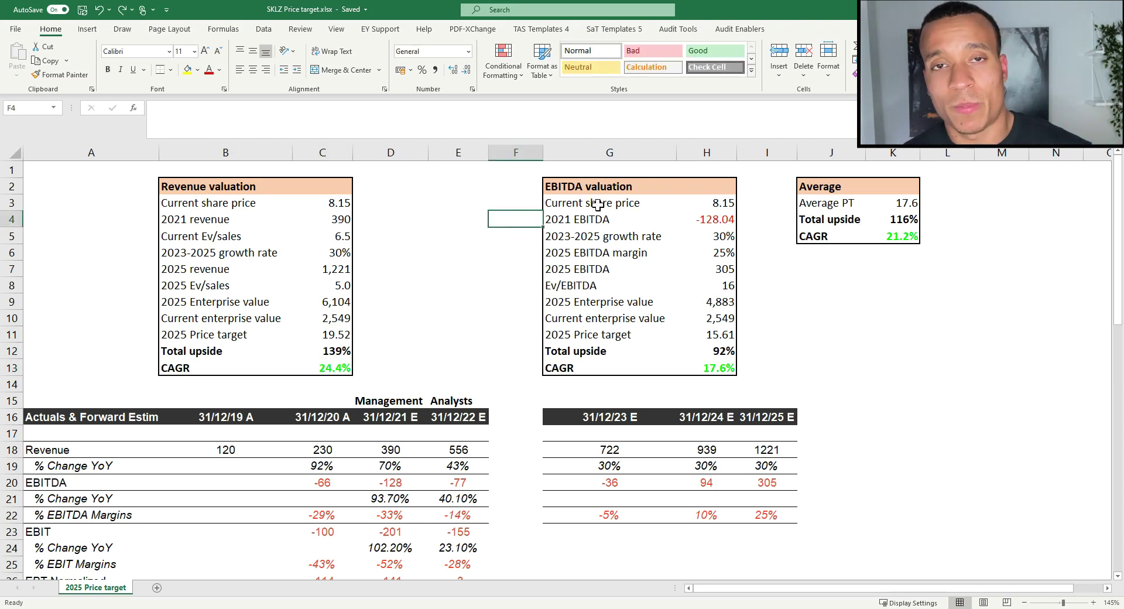
pyautogui.click(586, 189)
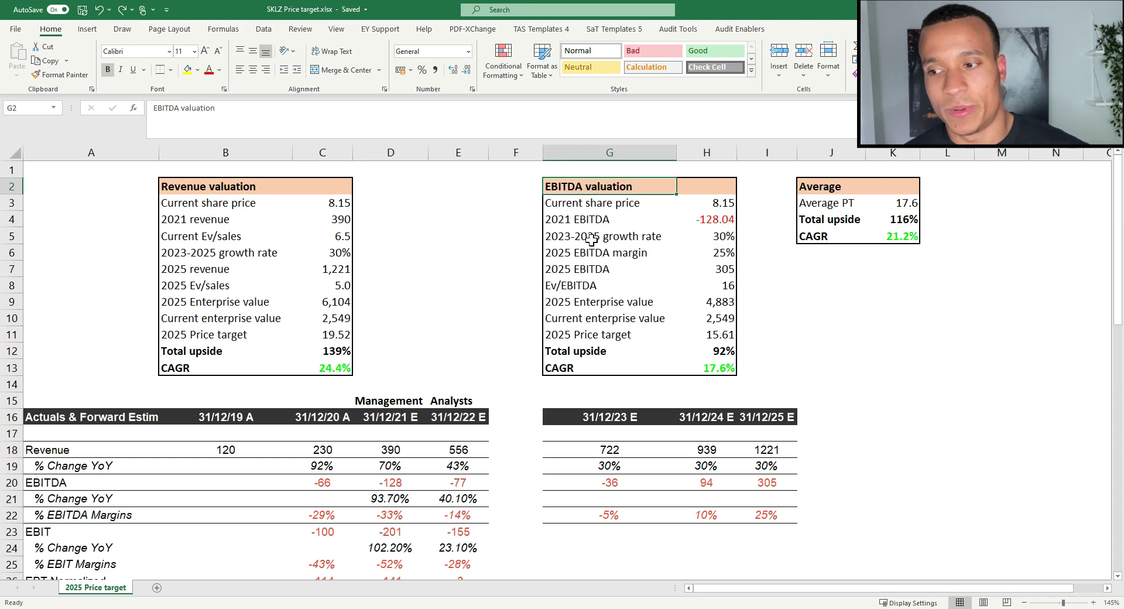
pyautogui.click(680, 219)
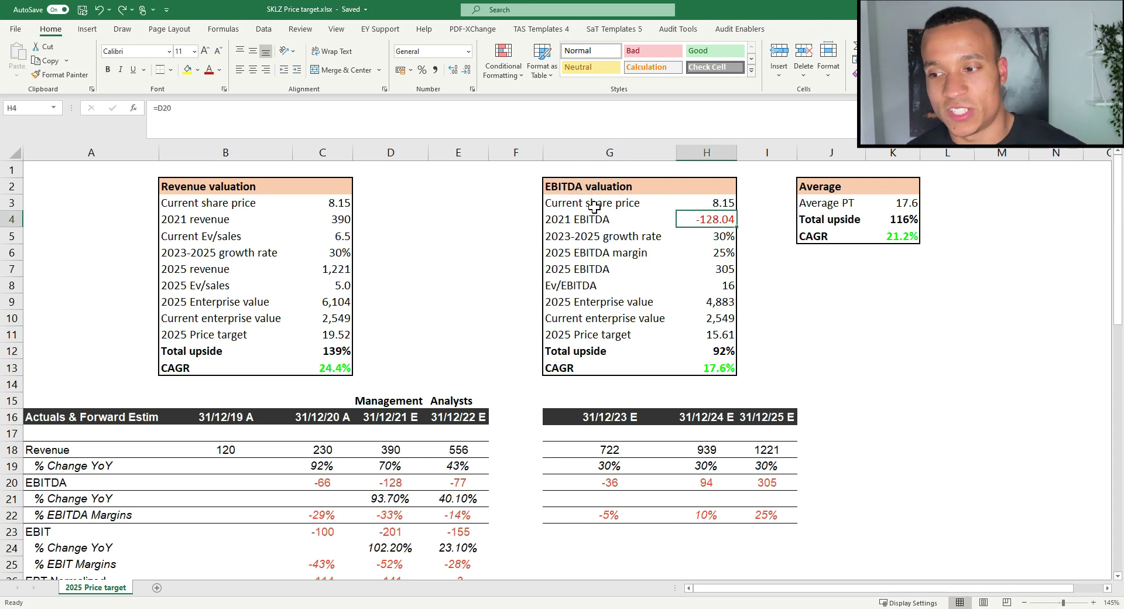
pyautogui.click(385, 484)
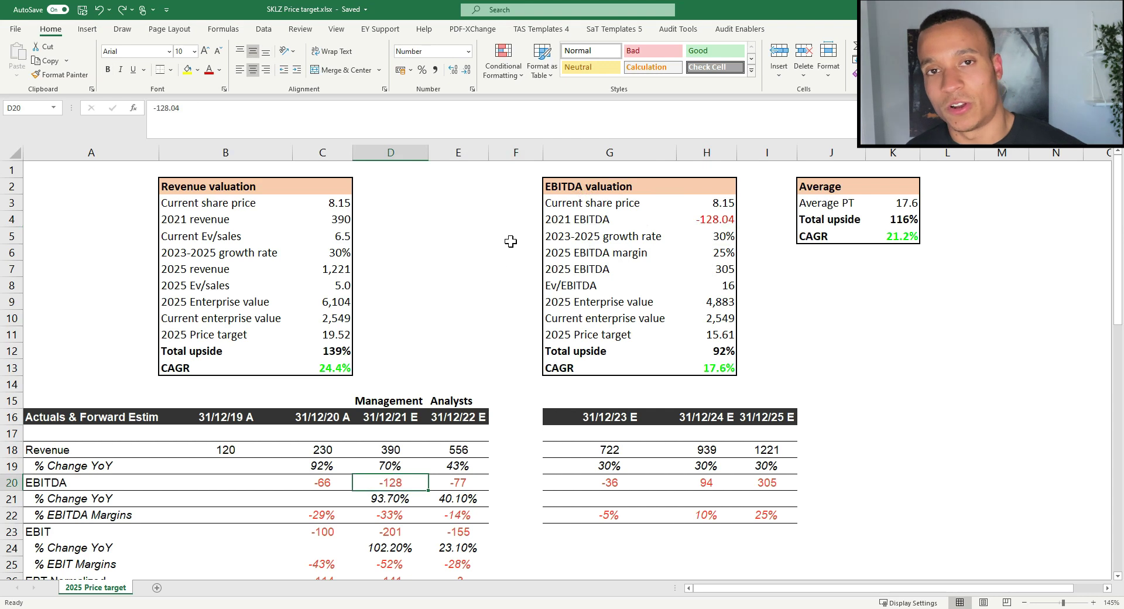
# Inspect the EBITDA valuation's 2023-2025 growth rate, 2025 EBITDA margin, 2025 EBITDA and EV/EBITDA inputs
pyautogui.click(598, 230)
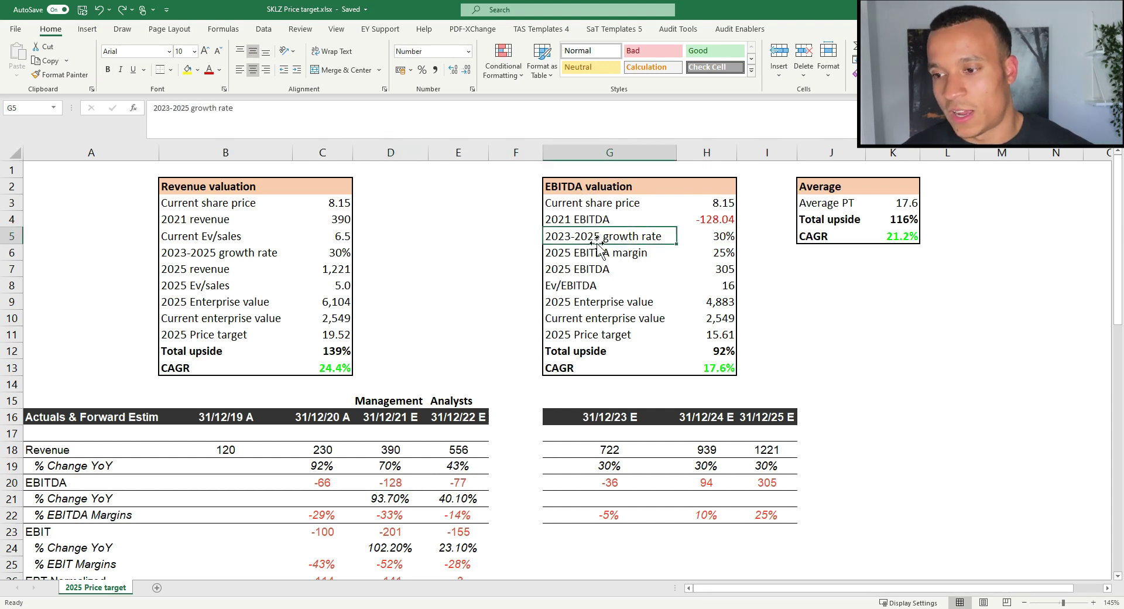
pyautogui.click(720, 236)
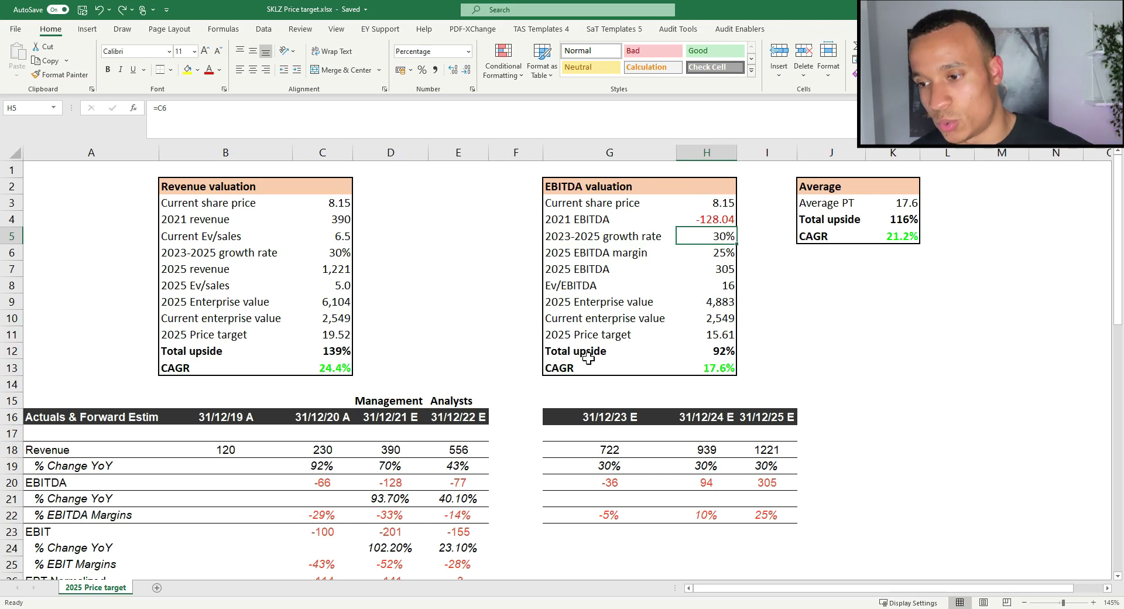
pyautogui.moveTo(629, 260); pyautogui.dragTo(702, 256)
pyautogui.click(716, 255)
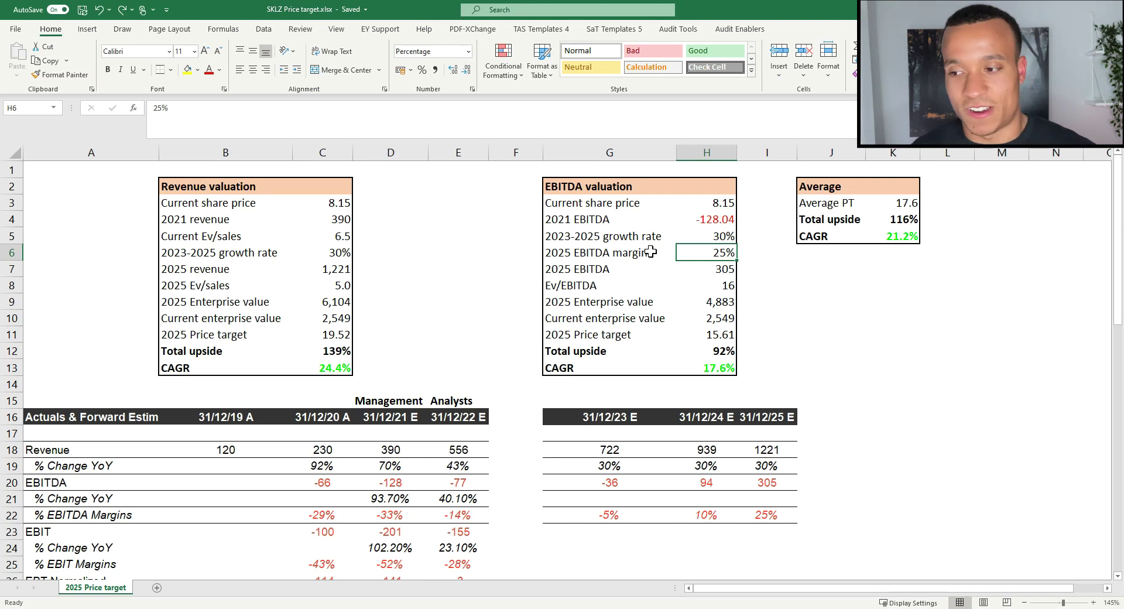
pyautogui.click(713, 271)
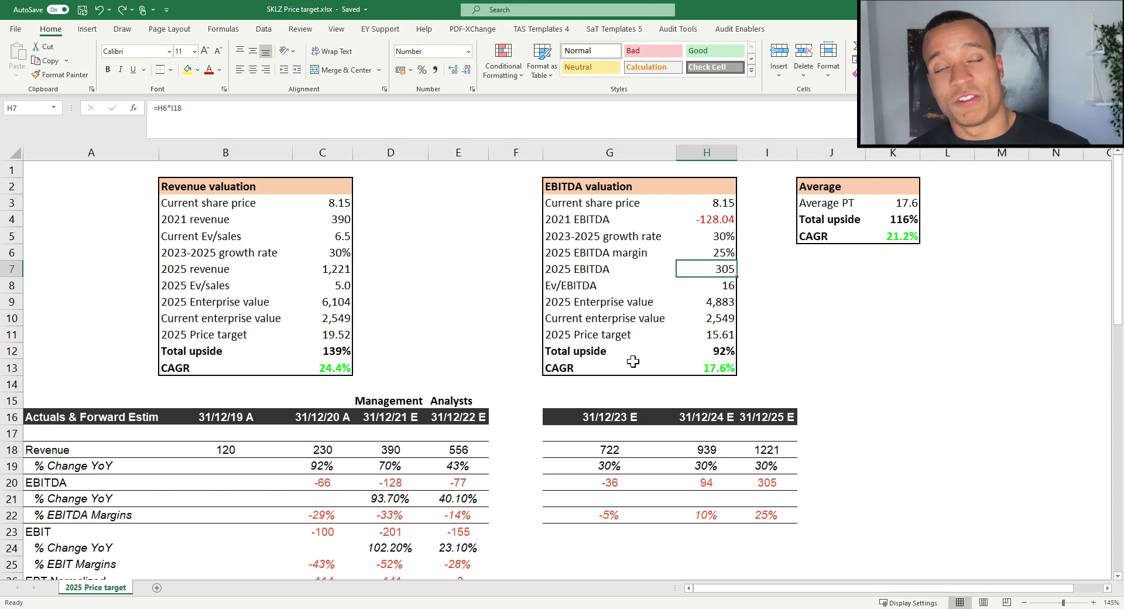
pyautogui.click(718, 287)
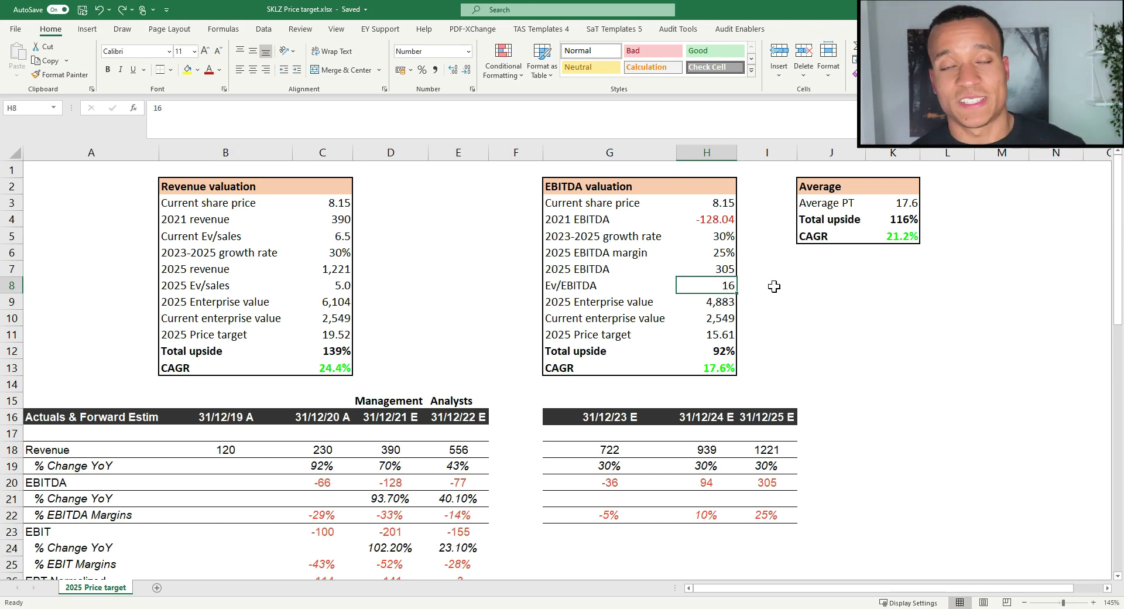
# Switch to TIKR Terminal and compare the mean forward EV/EBITDA multiples of Zynga, Electronic Arts and Activision Blizzard
pyautogui.hotkey('alt', 'Tab')
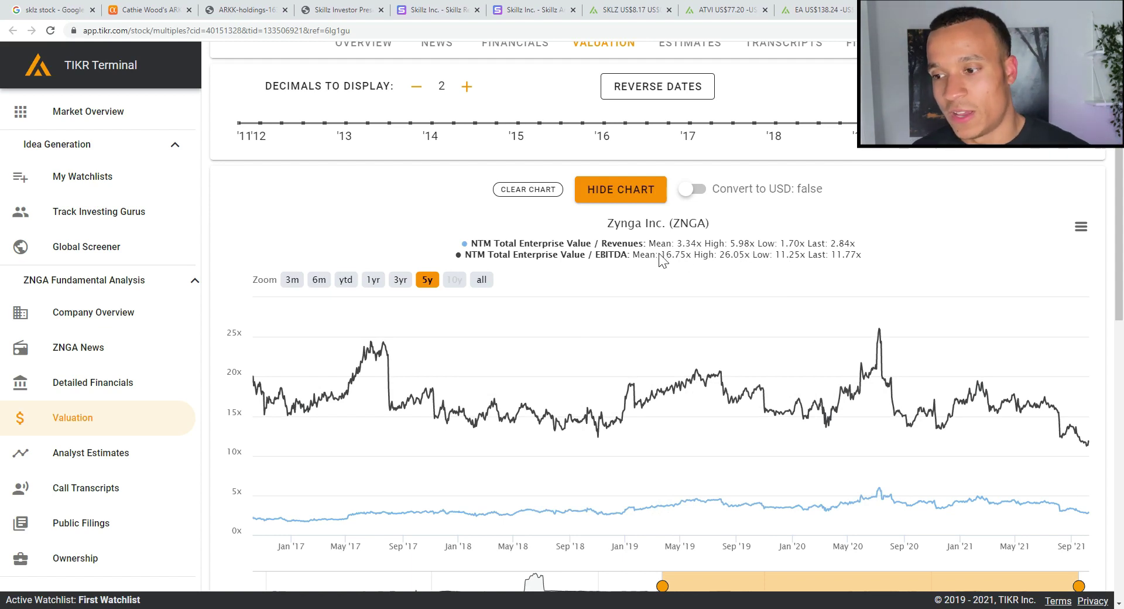
pyautogui.click(826, 10)
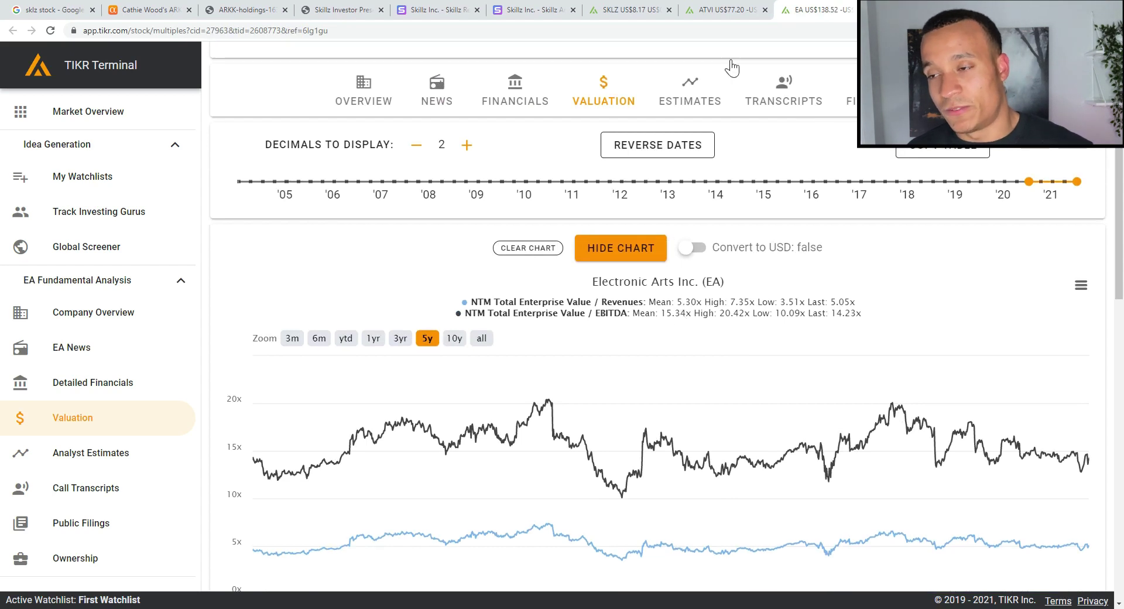
pyautogui.click(727, 13)
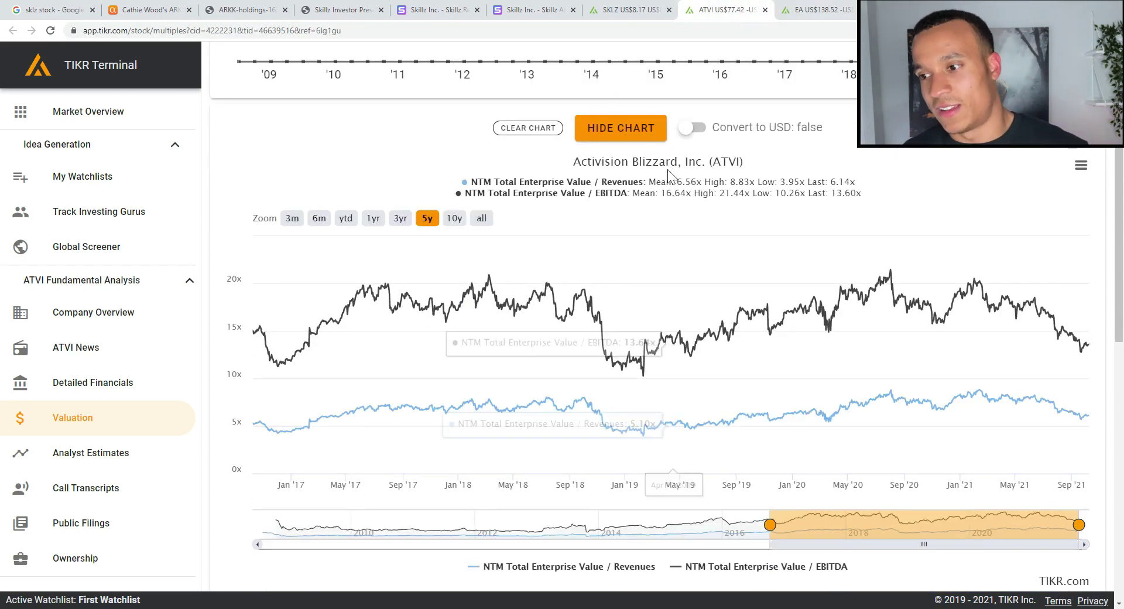
pyautogui.click(481, 218)
# Back in the Excel workbook, inspect the EBITDA valuation from the EV/EBITDA multiple through 2025 enterprise value, price target, total upside and CAGR
pyautogui.hotkey('alt', 'Tab')
pyautogui.click(726, 285)
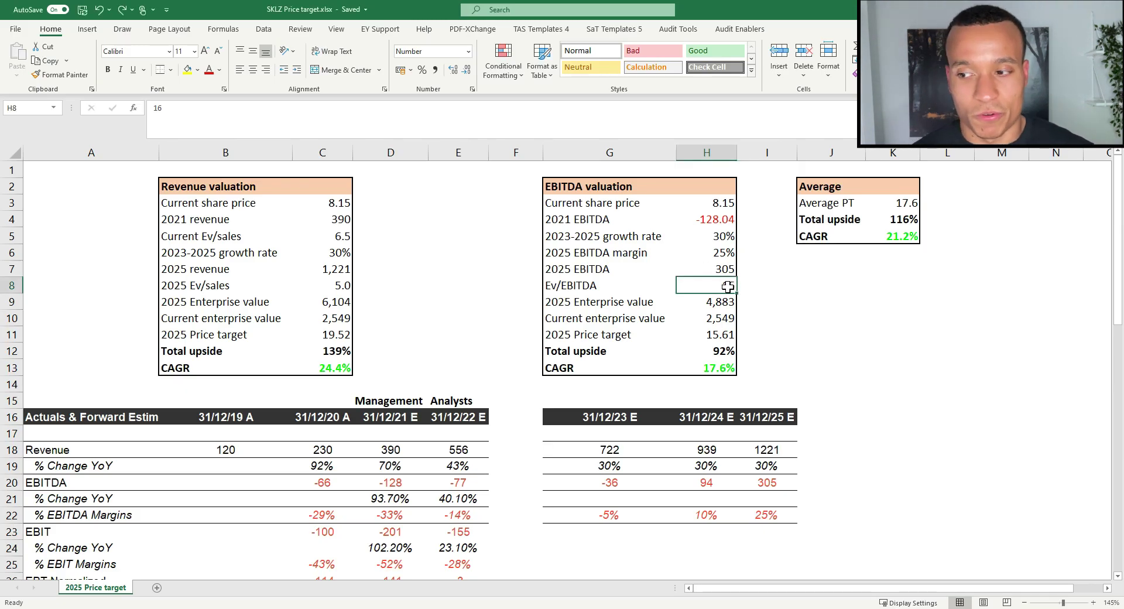
pyautogui.click(758, 287)
pyautogui.click(724, 302)
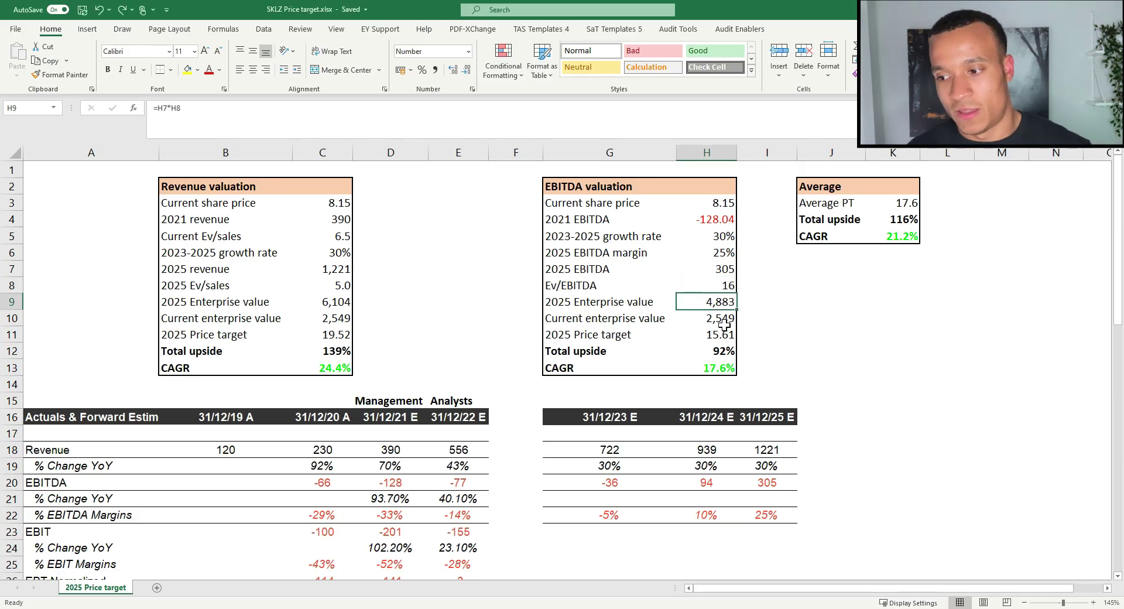
pyautogui.click(720, 335)
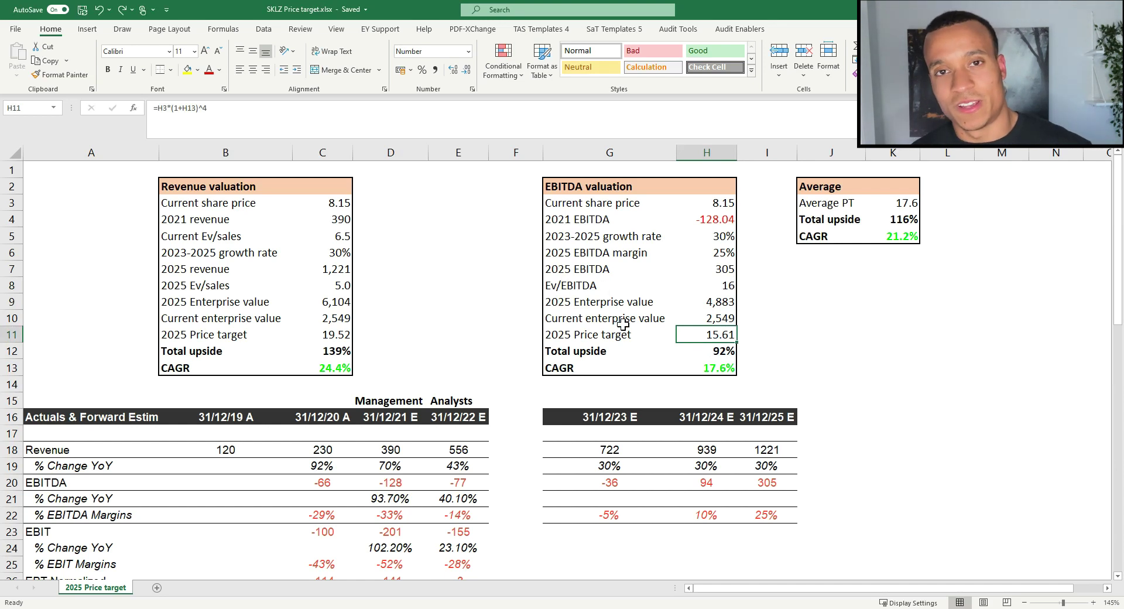
pyautogui.click(711, 355)
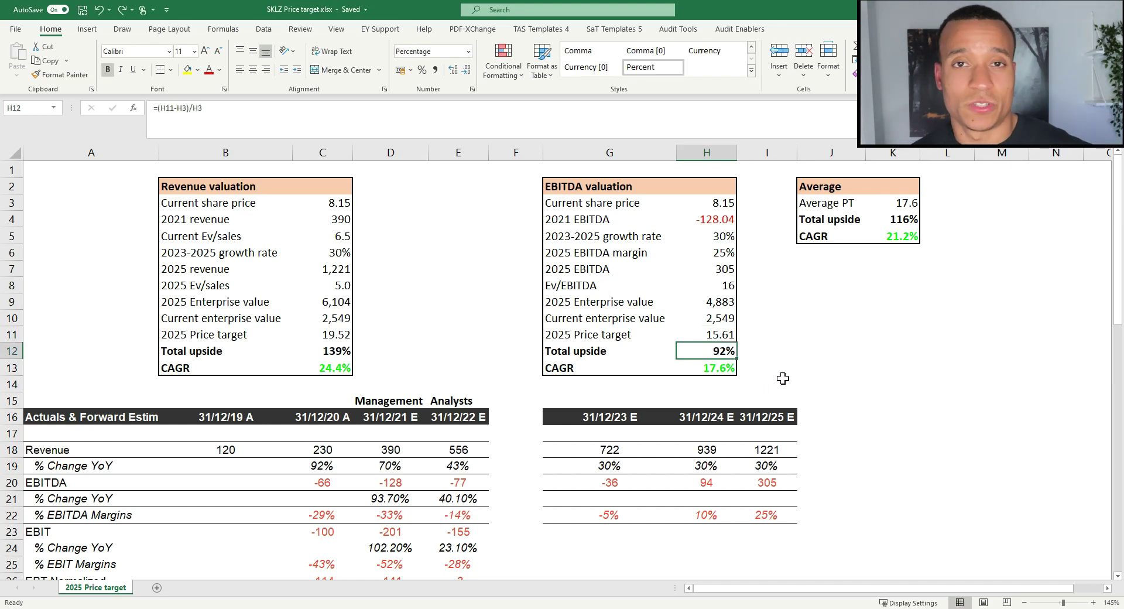
pyautogui.click(719, 369)
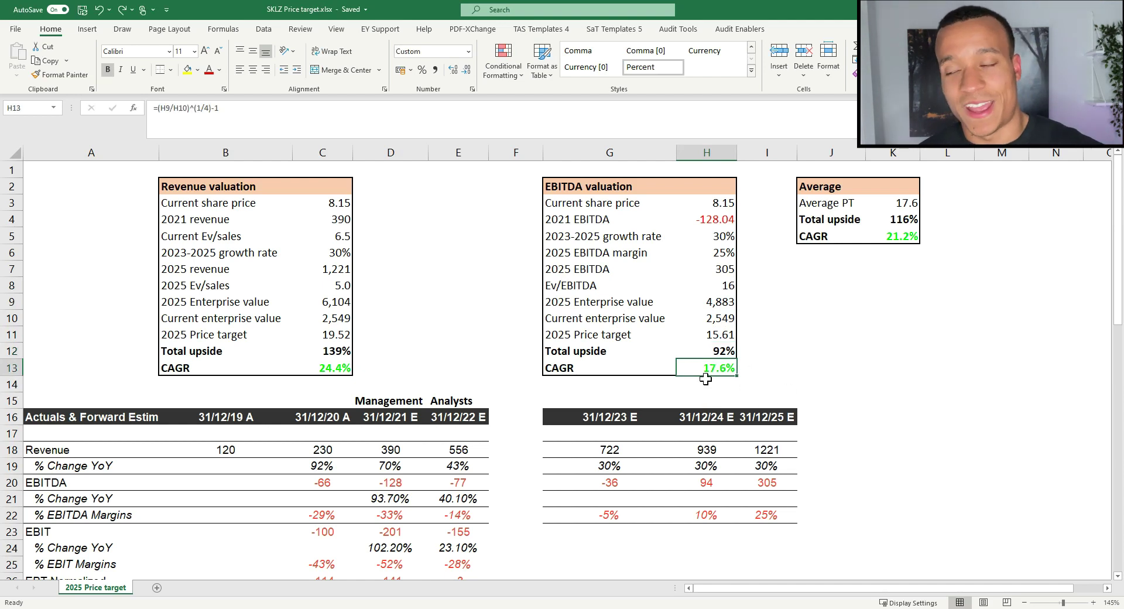
# Inspect the average price target, total upside and CAGR formulas in the Average table
pyautogui.click(892, 203)
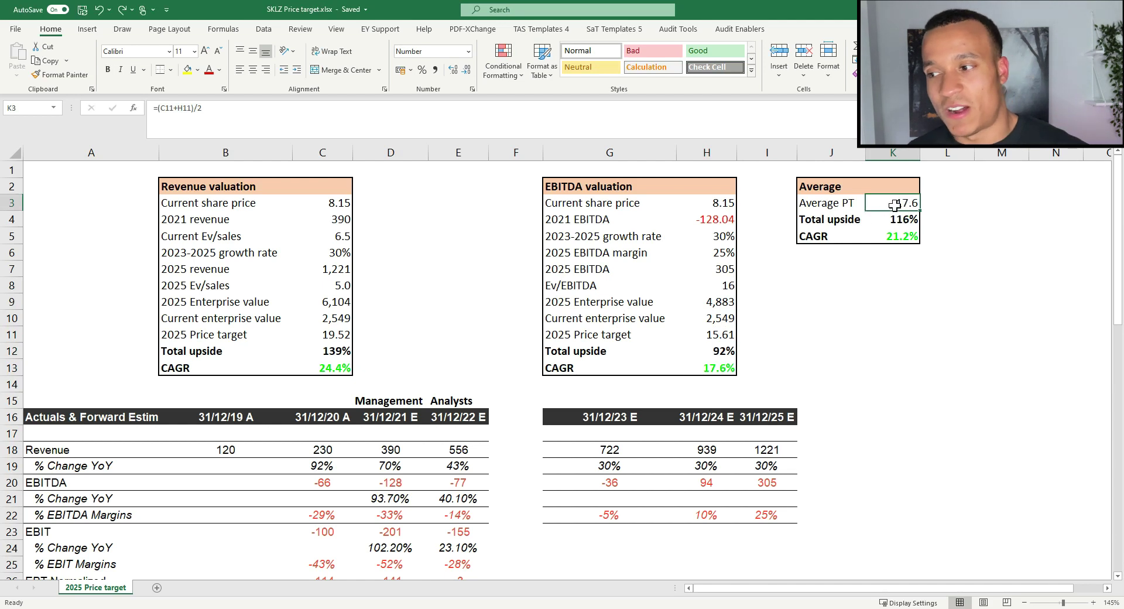
pyautogui.click(902, 237)
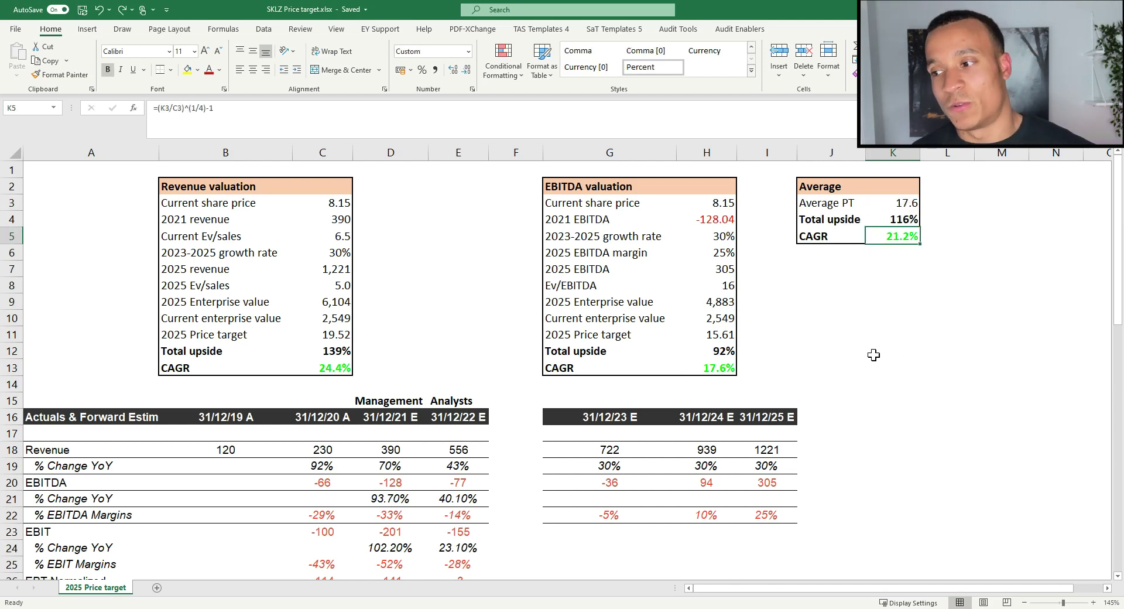
pyautogui.click(906, 220)
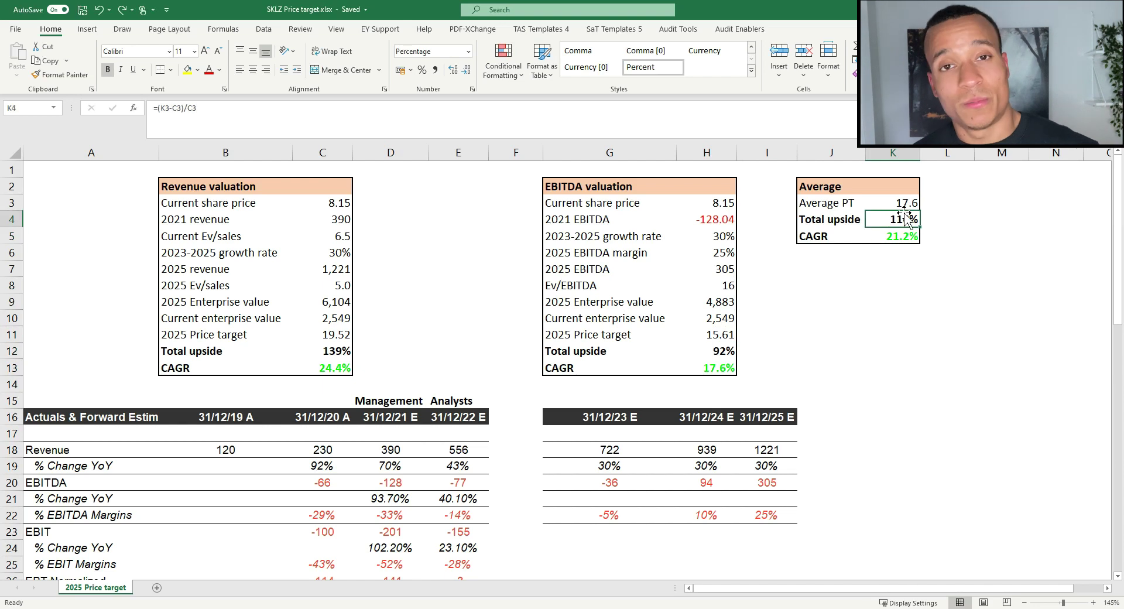
pyautogui.click(905, 234)
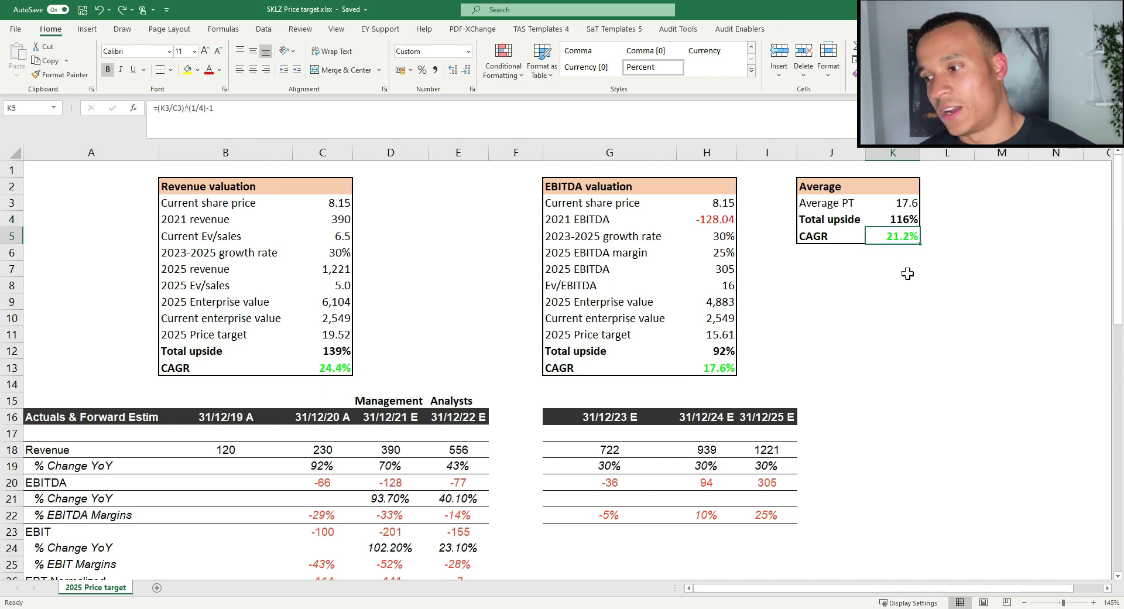